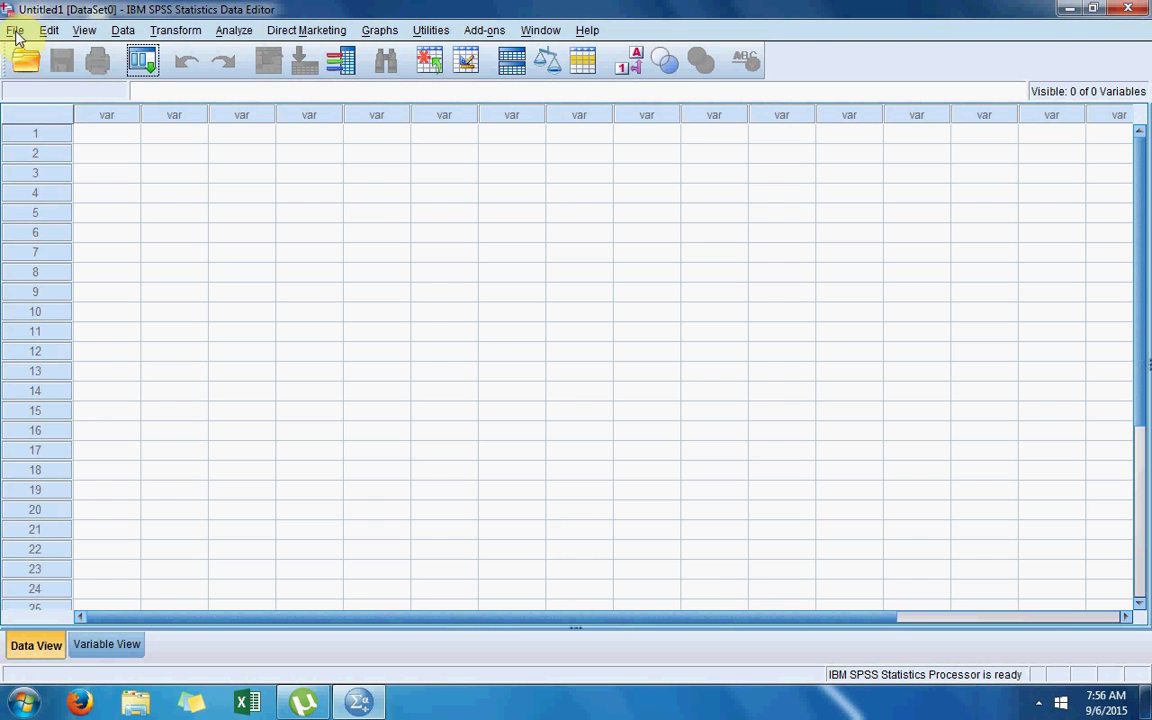
Open the SPSS data file 1.sav from the Documents folder.
{"action": "left_click", "coordinate": [15, 33]}
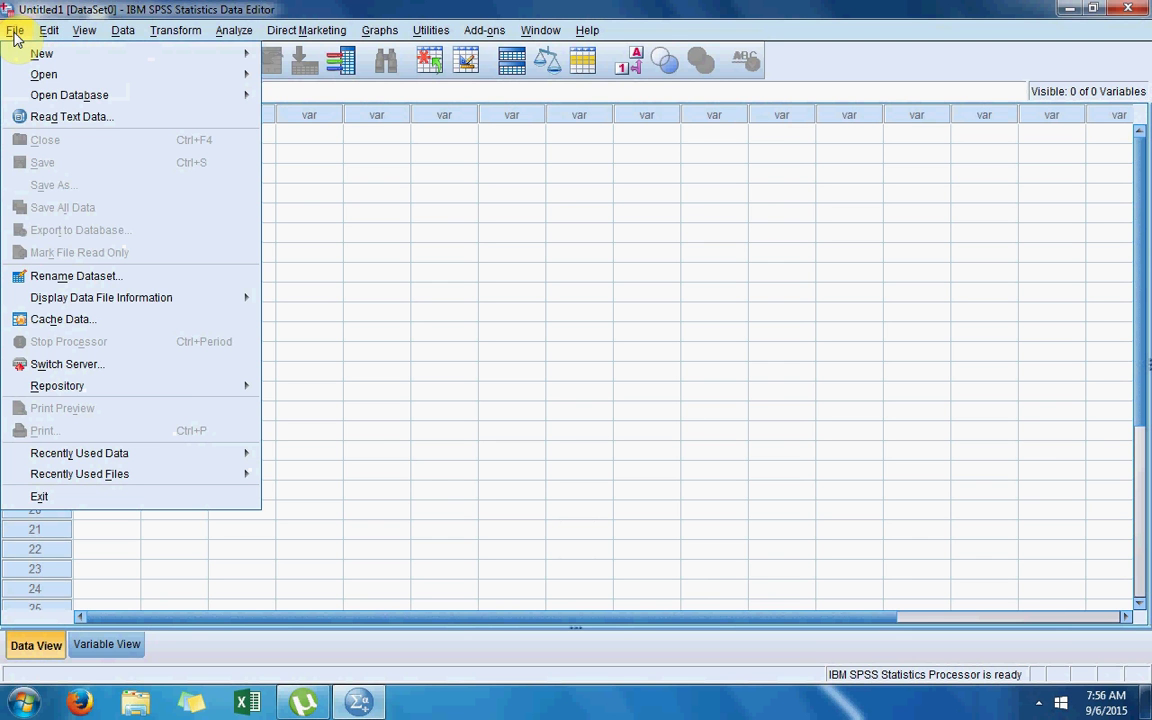
{"action": "mouse_move", "coordinate": [18, 57]}
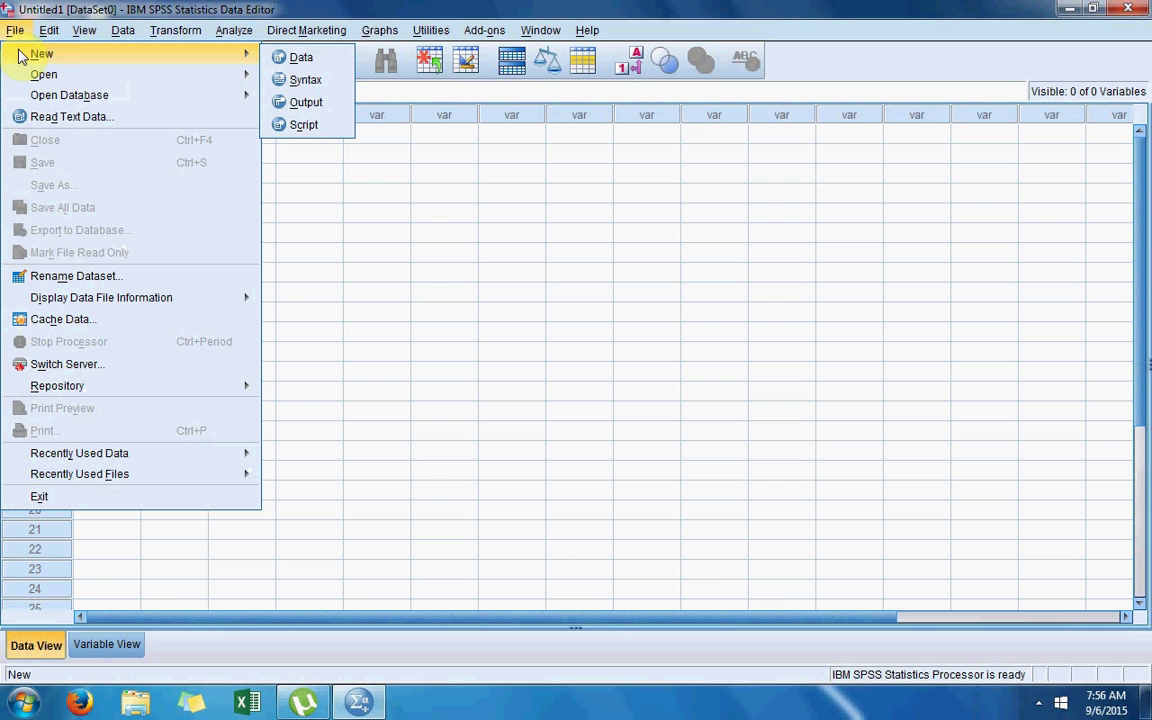
{"action": "mouse_move", "coordinate": [55, 76]}
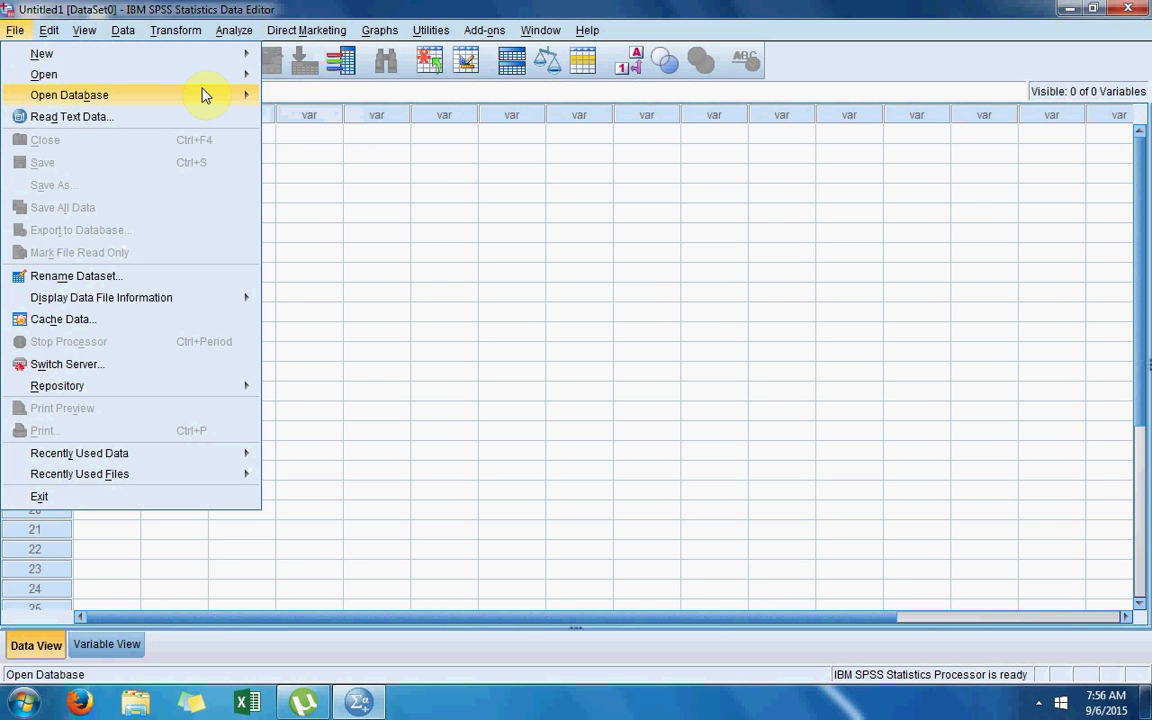
{"action": "mouse_move", "coordinate": [212, 100]}
{"action": "mouse_move", "coordinate": [224, 77]}
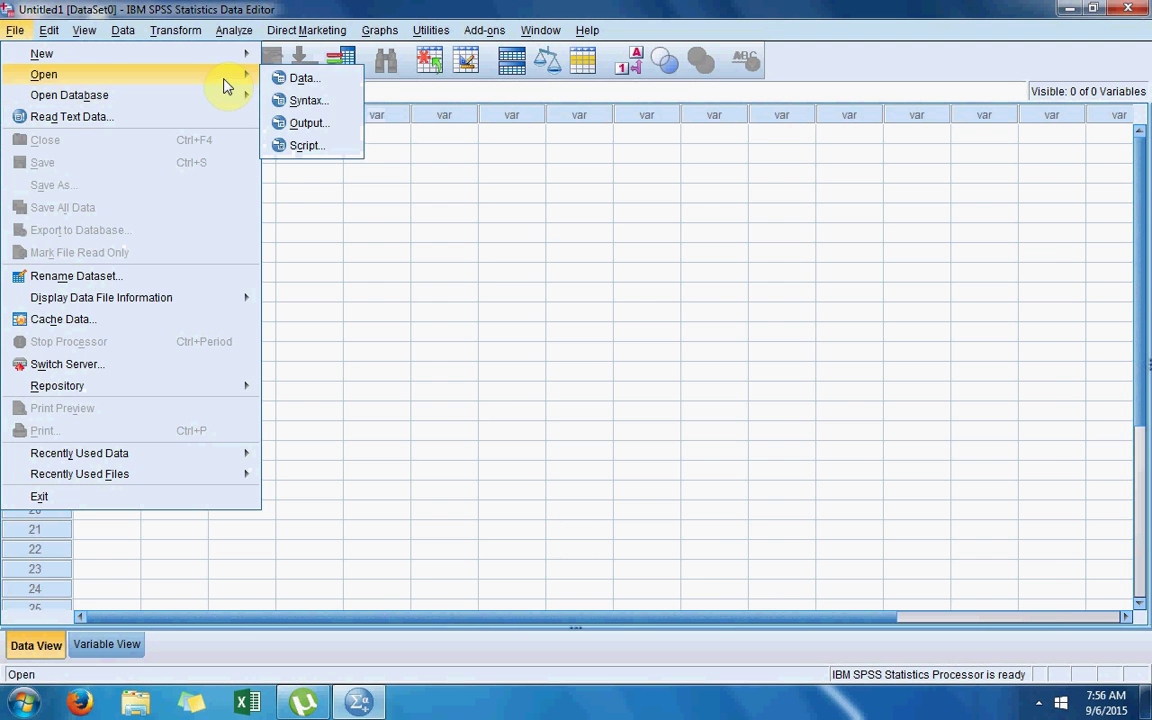
{"action": "left_click", "coordinate": [281, 80]}
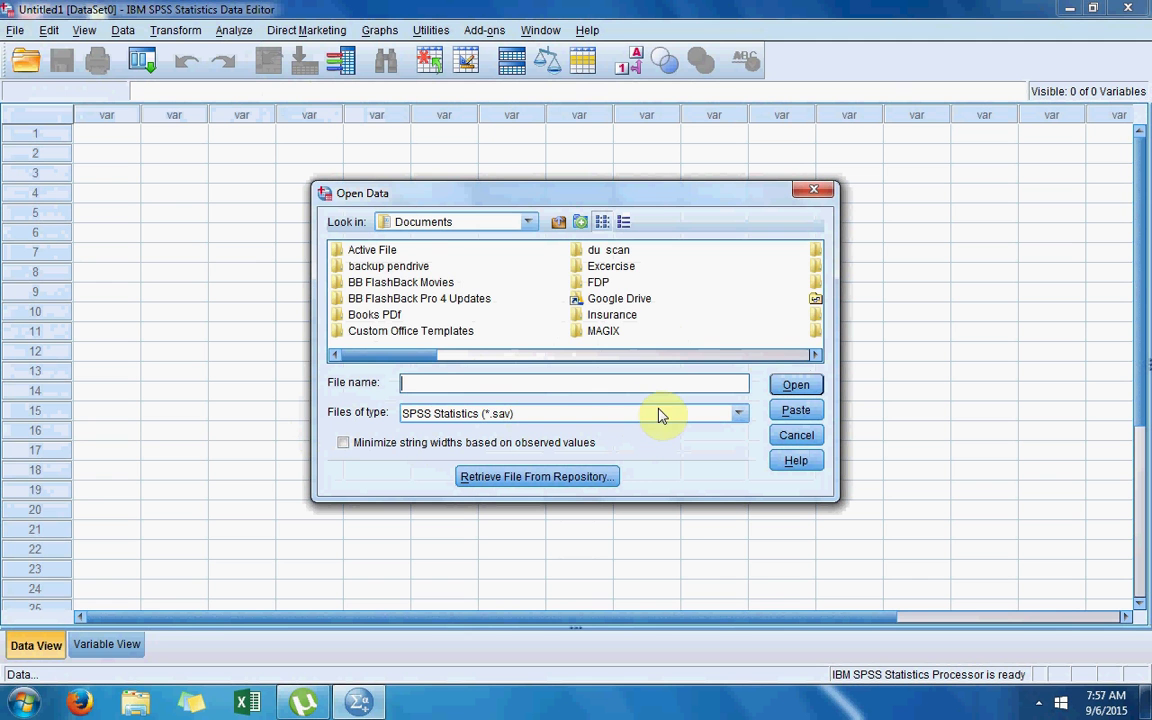
{"action": "left_click", "coordinate": [770, 355]}
{"action": "left_click", "coordinate": [770, 355]}
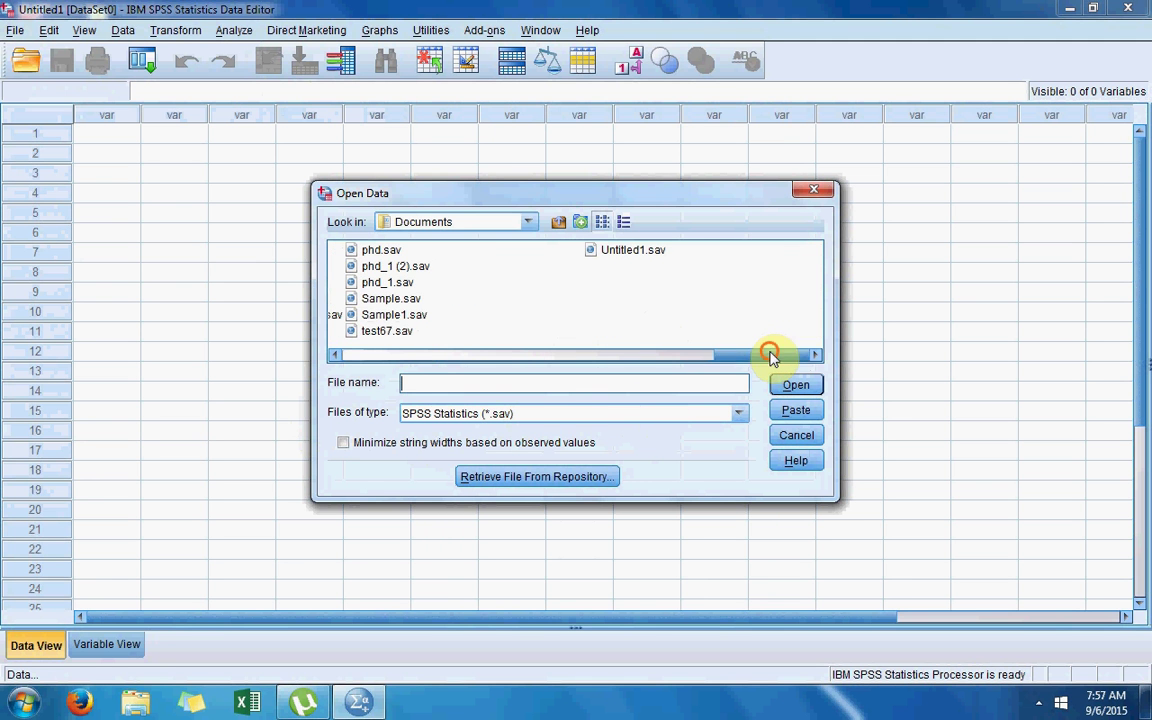
{"action": "left_click", "coordinate": [335, 356]}
{"action": "left_click", "coordinate": [335, 356]}
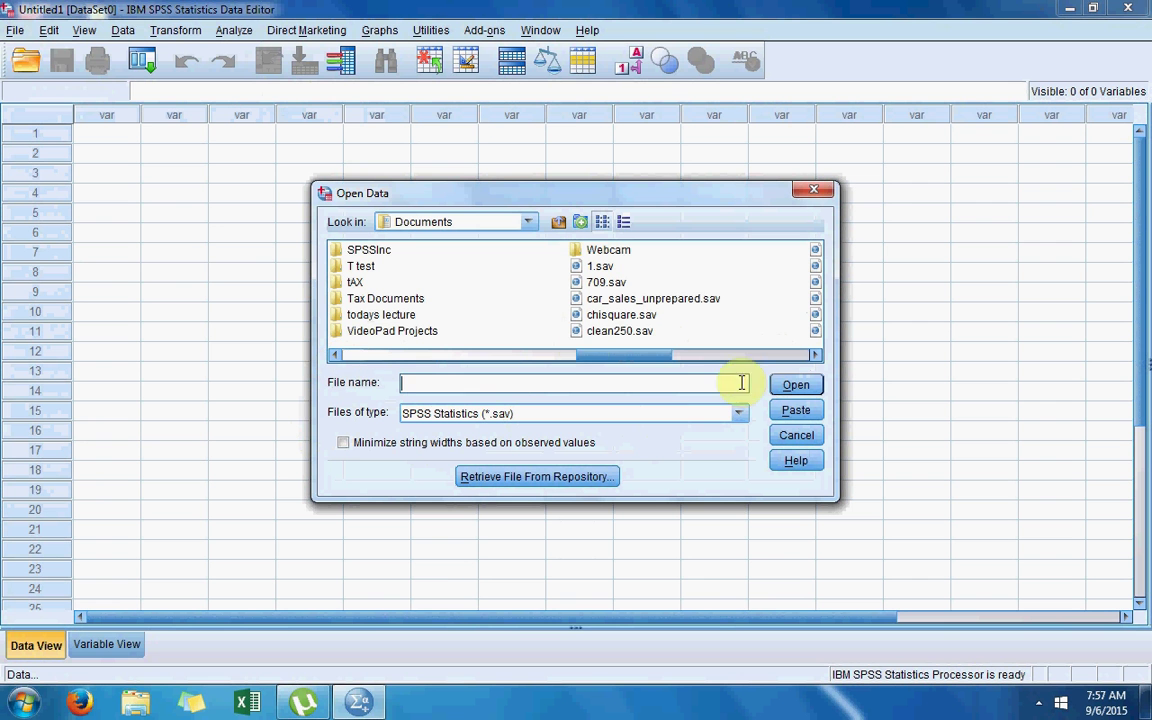
{"action": "double_click", "coordinate": [592, 268]}
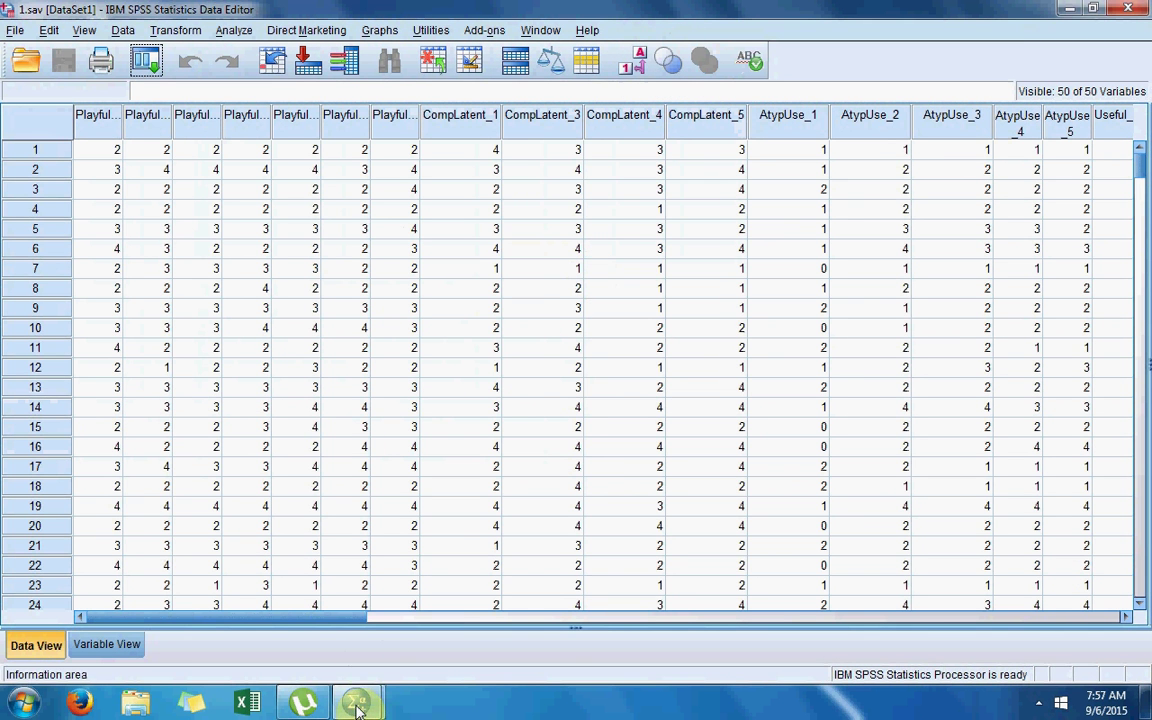
Examine the command log in the Output1 viewer window and return to the 1.sav data editor.
{"action": "mouse_move", "coordinate": [357, 705]}
{"action": "left_click", "coordinate": [250, 566]}
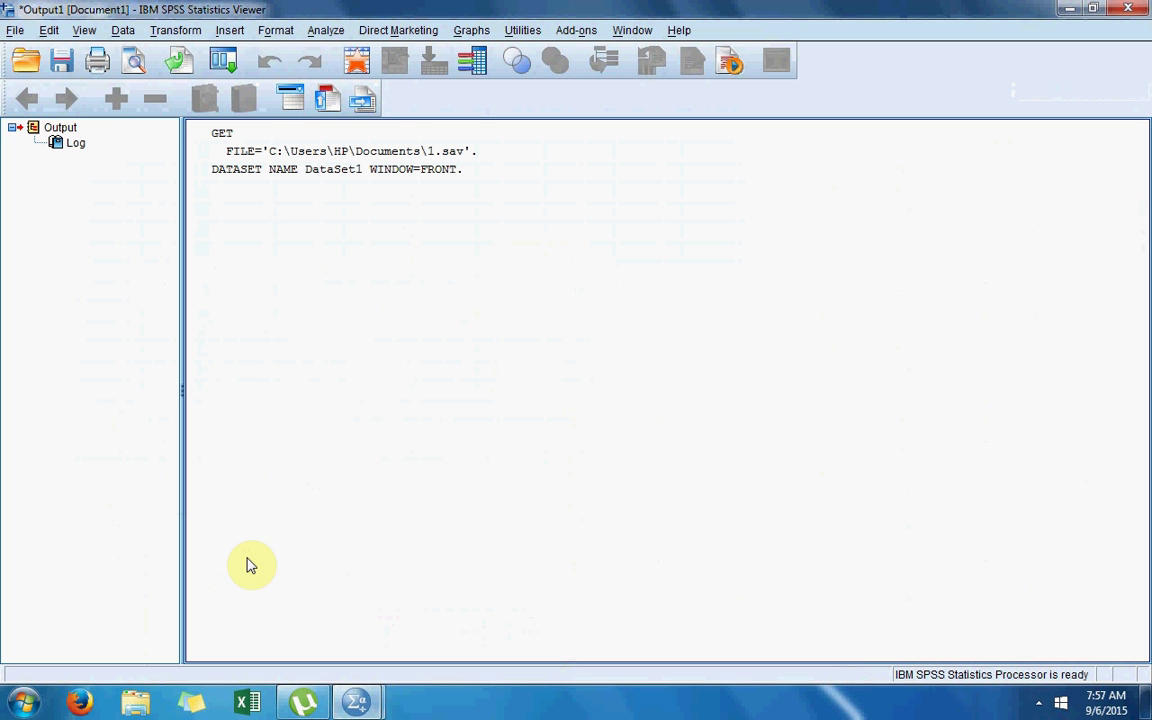
{"action": "left_click", "coordinate": [236, 174]}
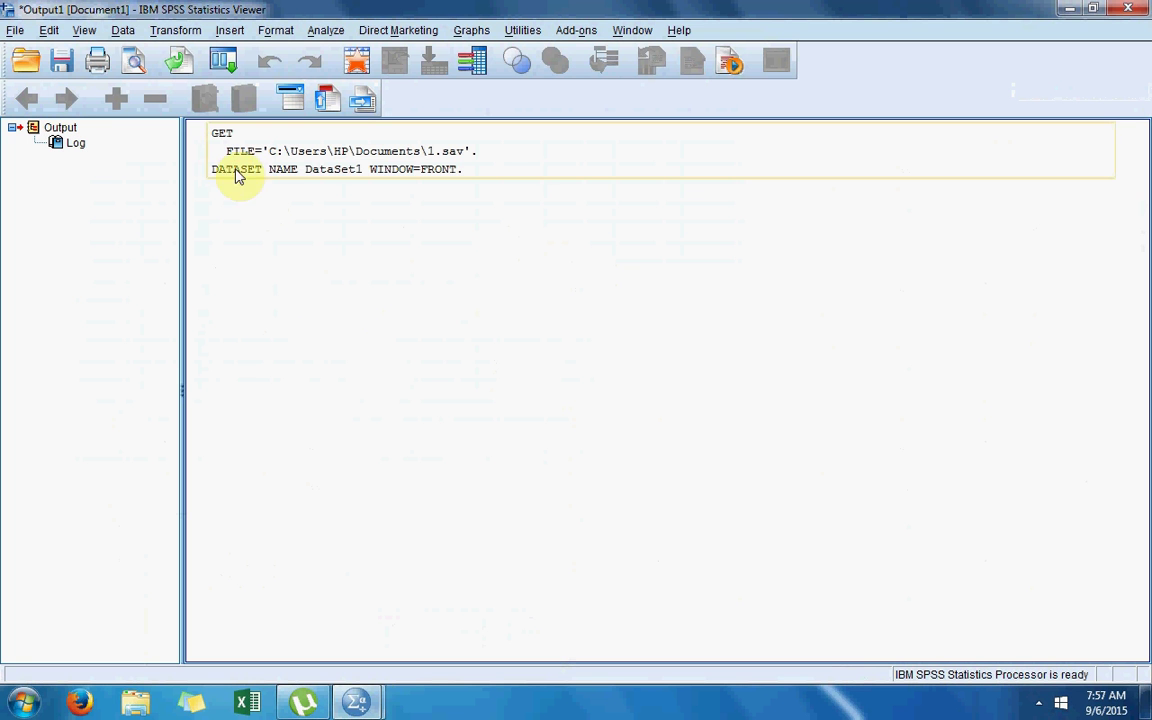
{"action": "left_click", "coordinate": [378, 215]}
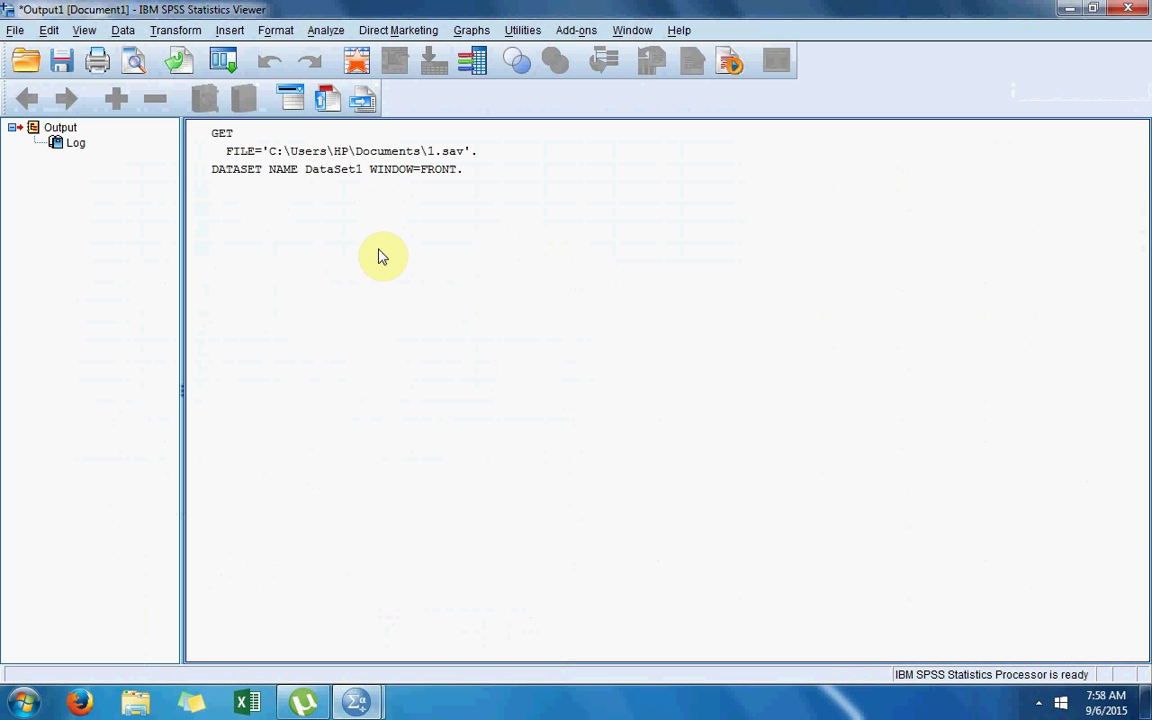
{"action": "mouse_move", "coordinate": [356, 702]}
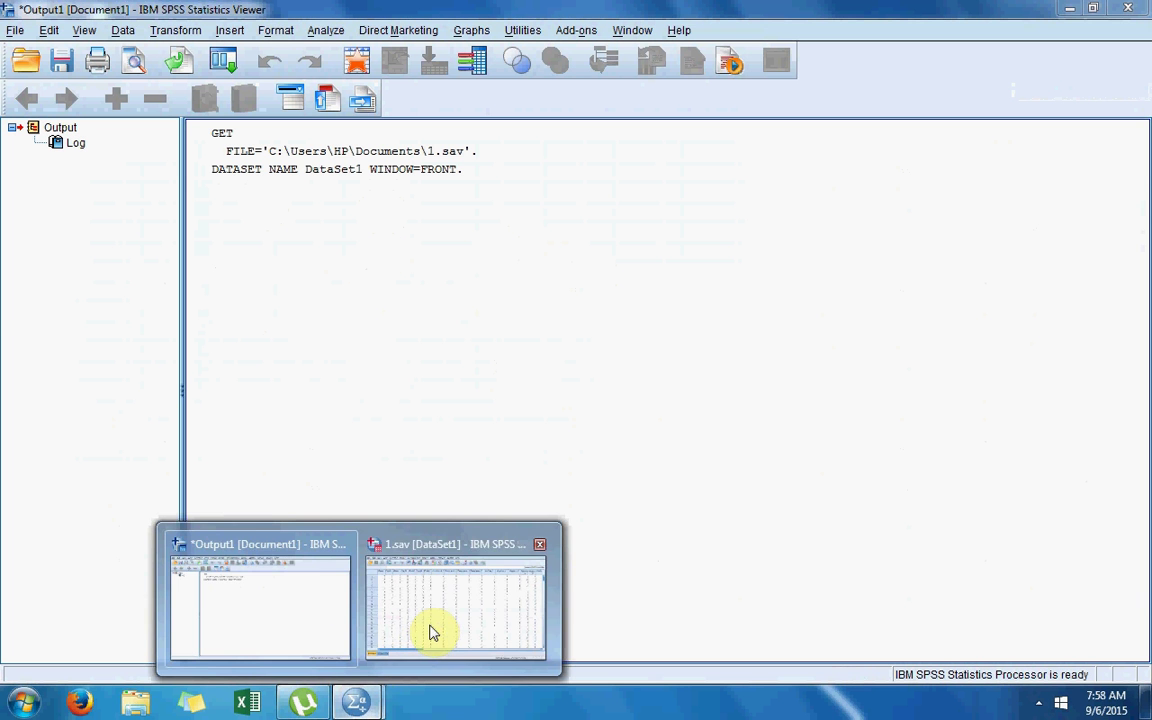
{"action": "left_click", "coordinate": [432, 631]}
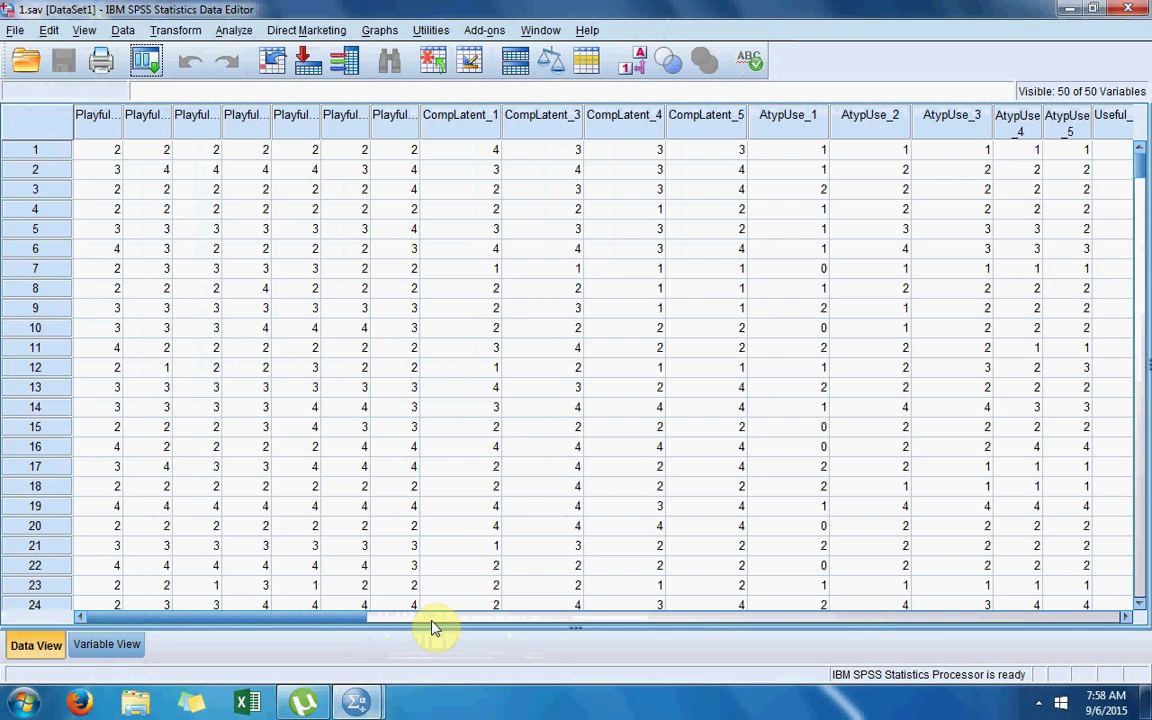
Return to the Output1 viewer window and close it without saving its contents.
{"action": "mouse_move", "coordinate": [356, 702]}
{"action": "left_click", "coordinate": [303, 597]}
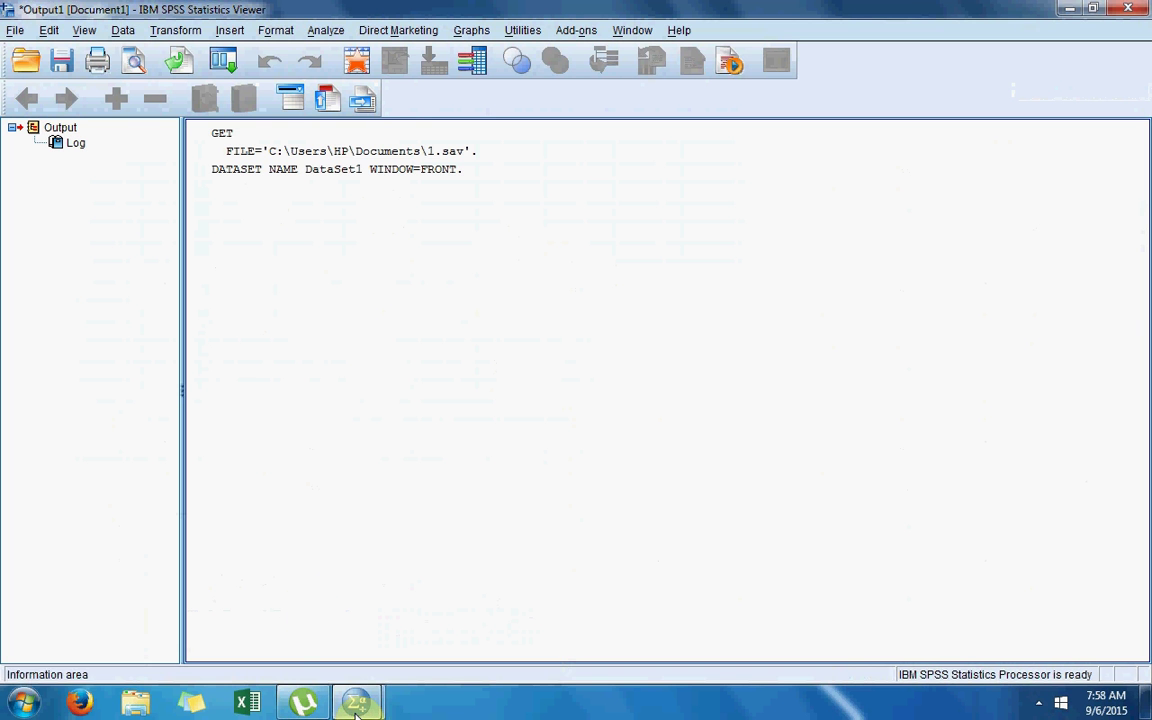
{"action": "left_click", "coordinate": [524, 452]}
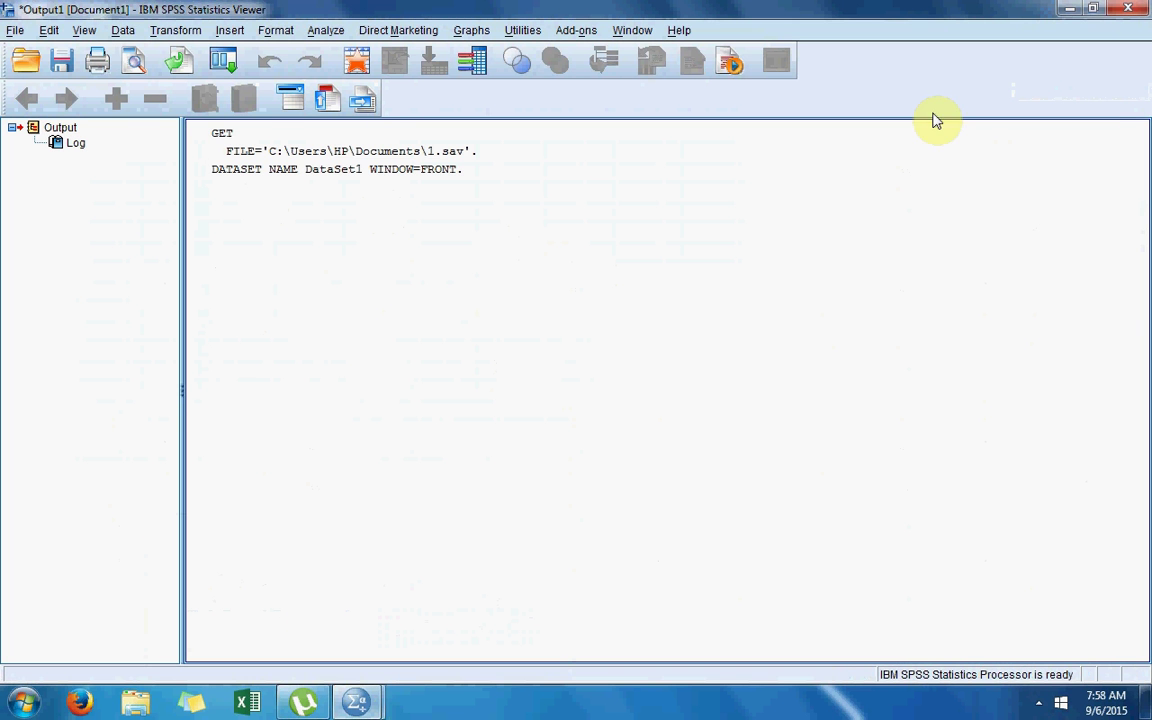
{"action": "left_click", "coordinate": [1128, 8]}
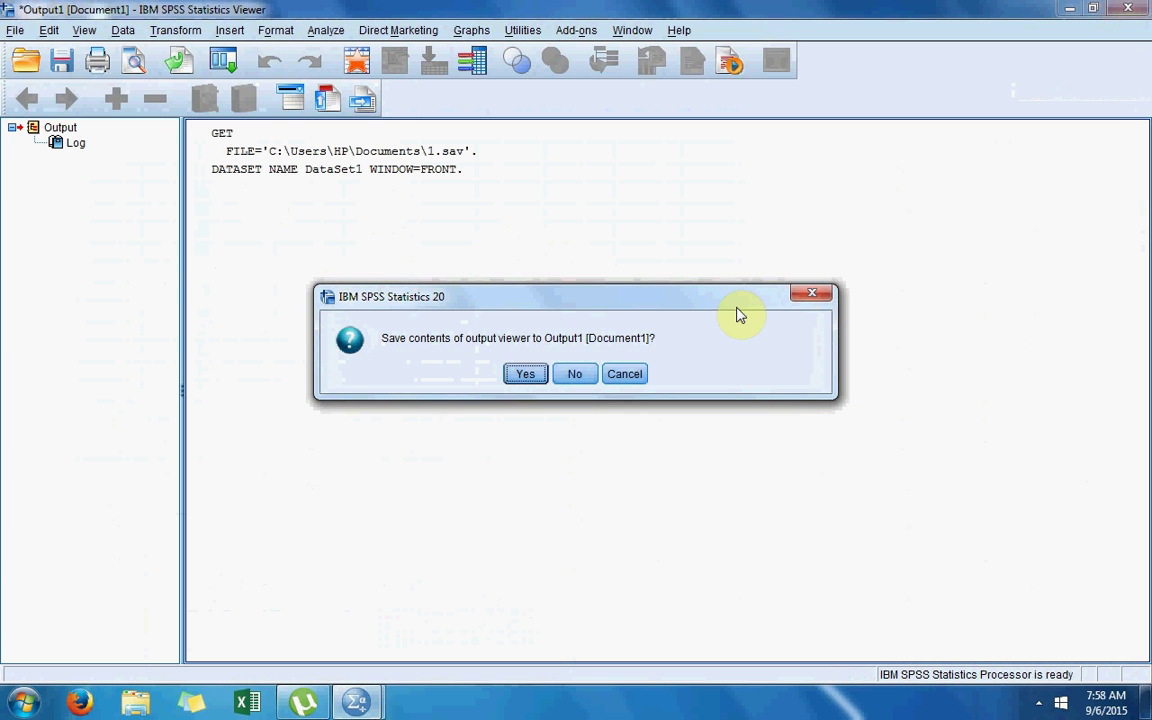
{"action": "left_click", "coordinate": [575, 374]}
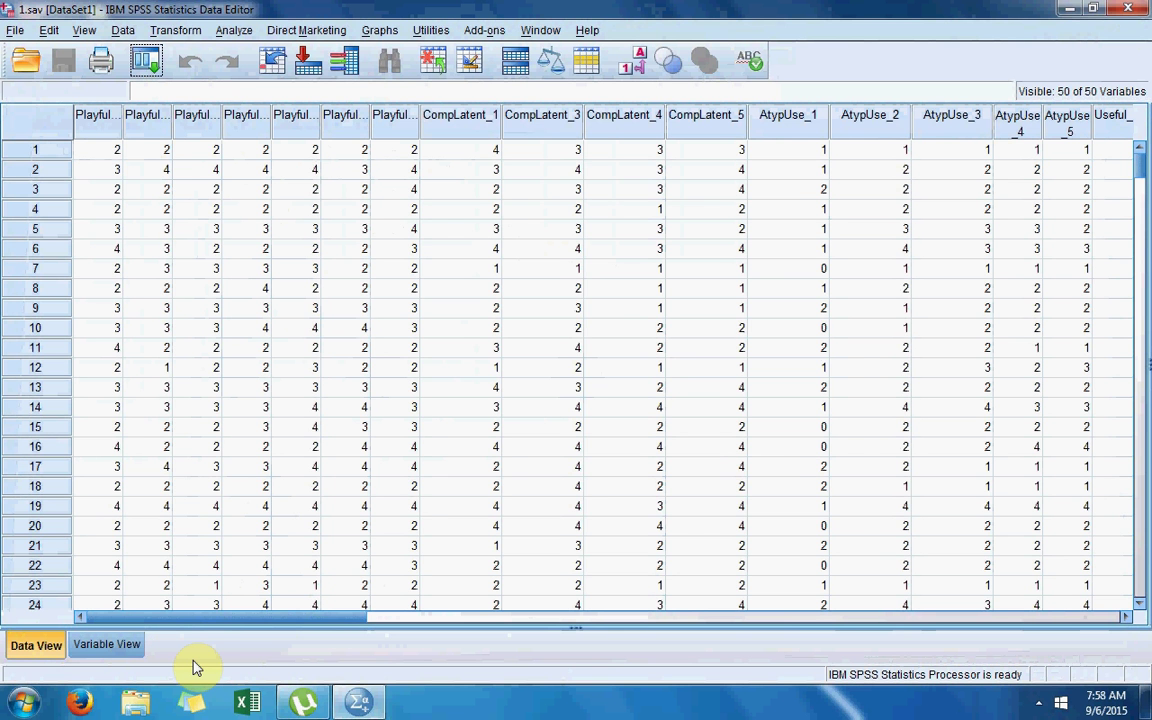
Compare the variable definitions in Variable View with the case values in Data View, ending in Data View.
{"action": "left_click", "coordinate": [95, 648]}
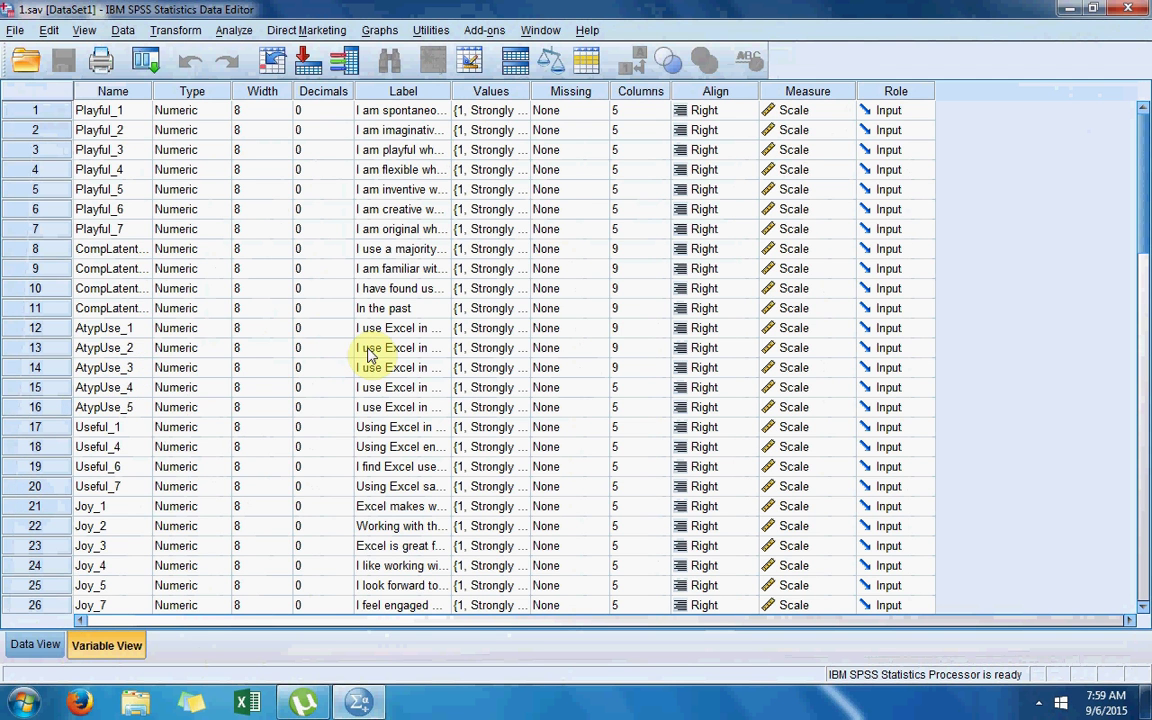
{"action": "left_click", "coordinate": [20, 645]}
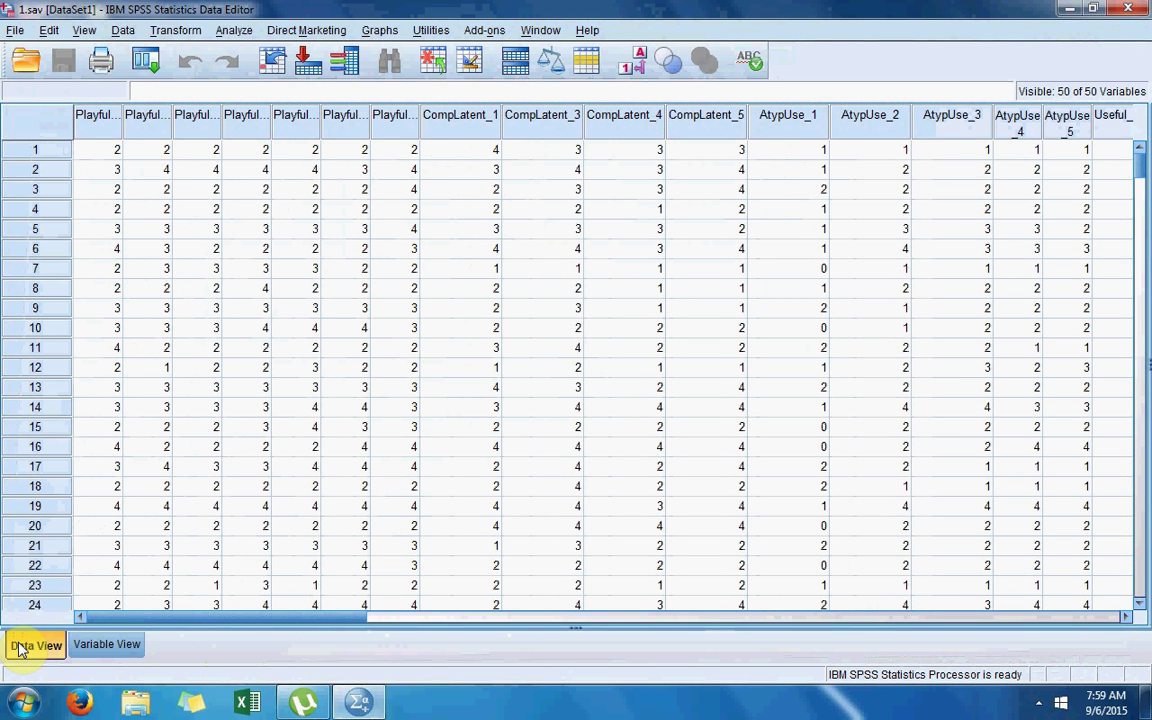
{"action": "left_click", "coordinate": [90, 646]}
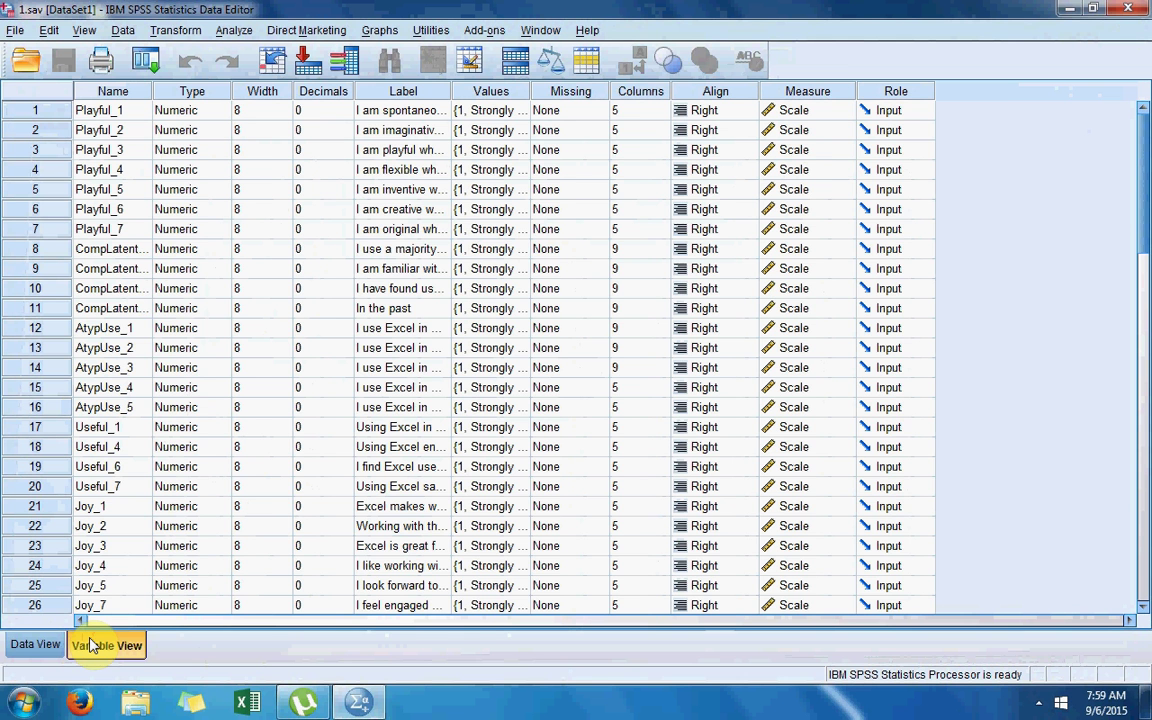
{"action": "left_click", "coordinate": [47, 646]}
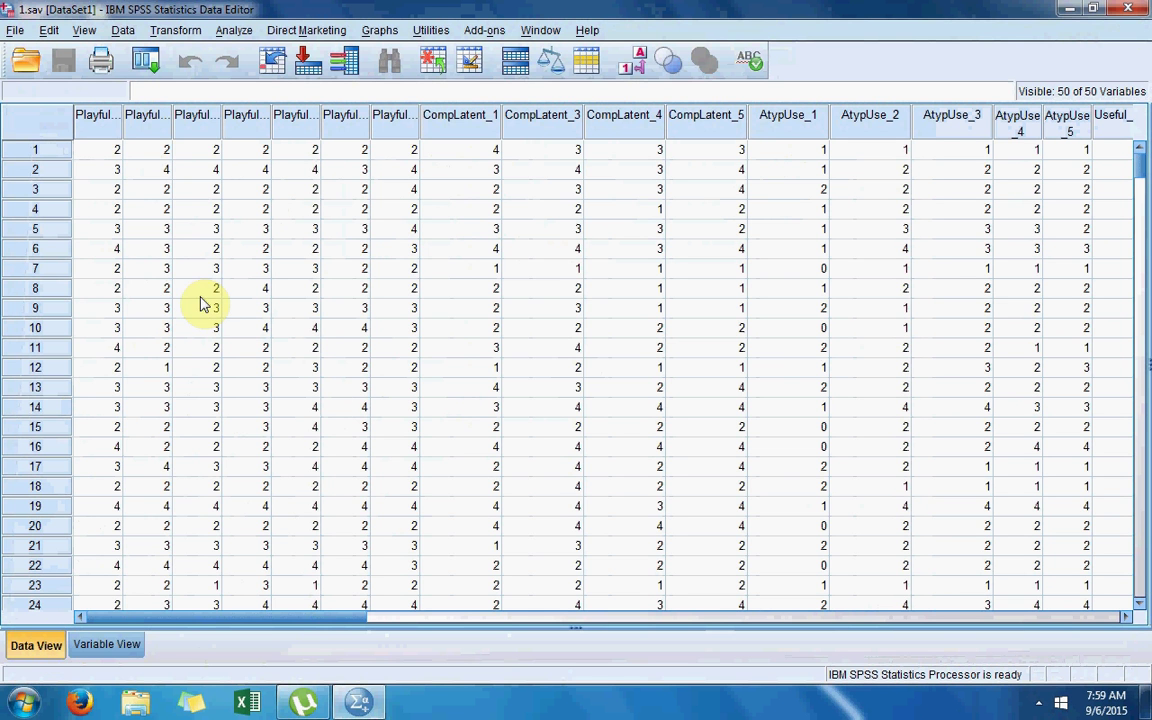
View the Open Data dialog and dismiss it without opening a file.
{"action": "left_click", "coordinate": [26, 64]}
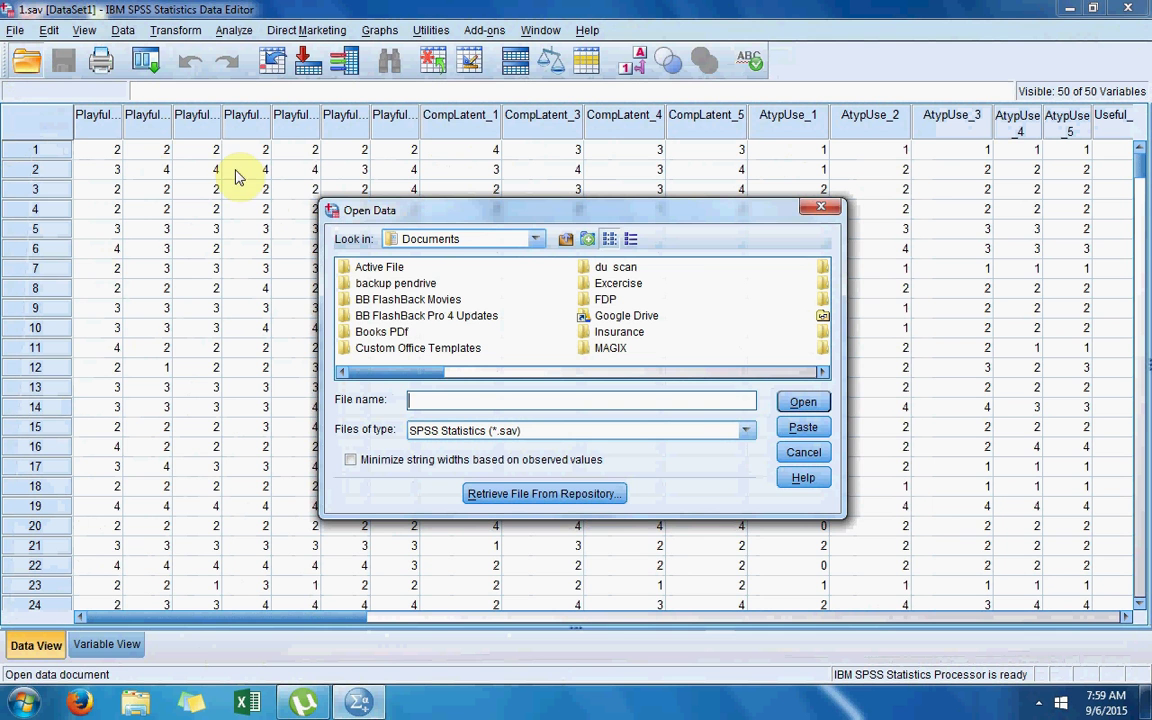
{"action": "left_click", "coordinate": [812, 458]}
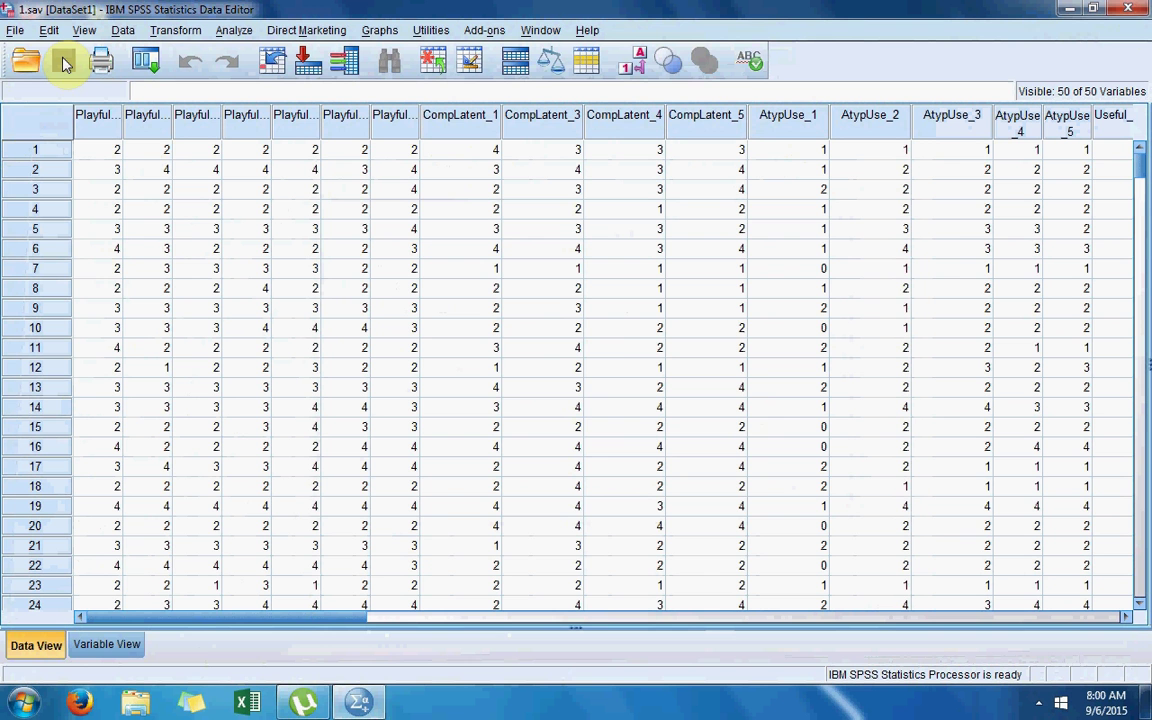
Clear the Playful_5 value of case 1 and undo the deletion.
{"action": "left_click", "coordinate": [310, 150]}
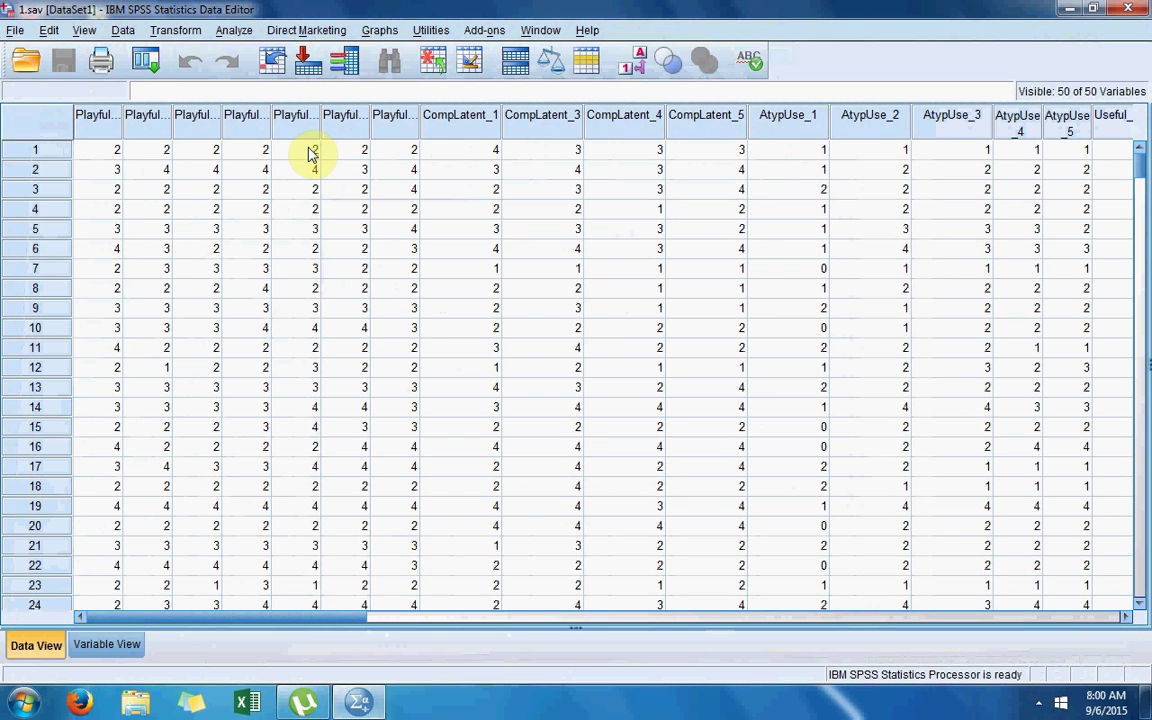
{"action": "key", "text": "Delete"}
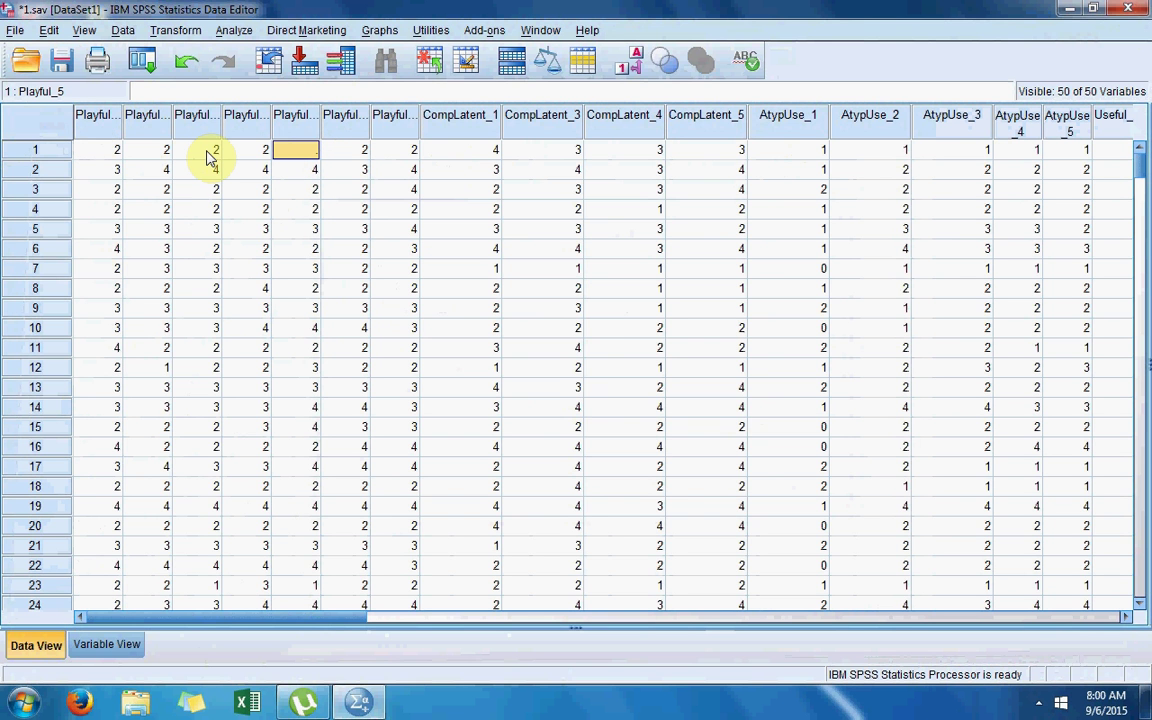
{"action": "key", "text": "ctrl+z"}
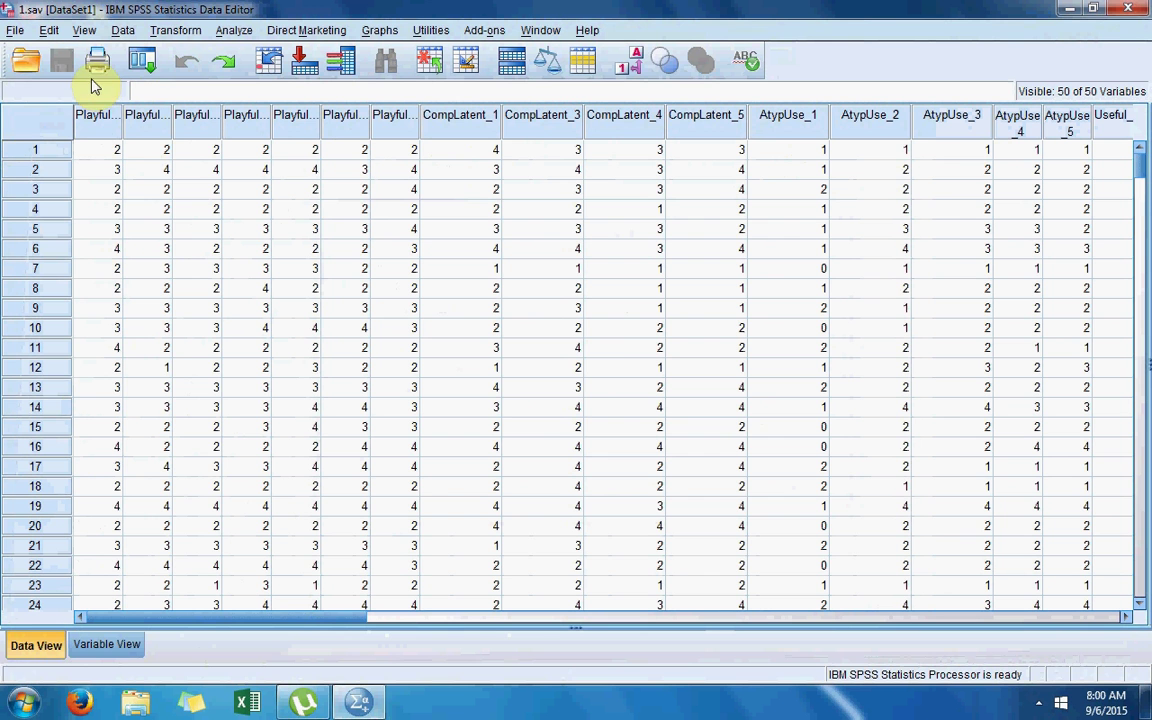
View the list of recently used dialogs and dismiss it without choosing one.
{"action": "left_click", "coordinate": [145, 62]}
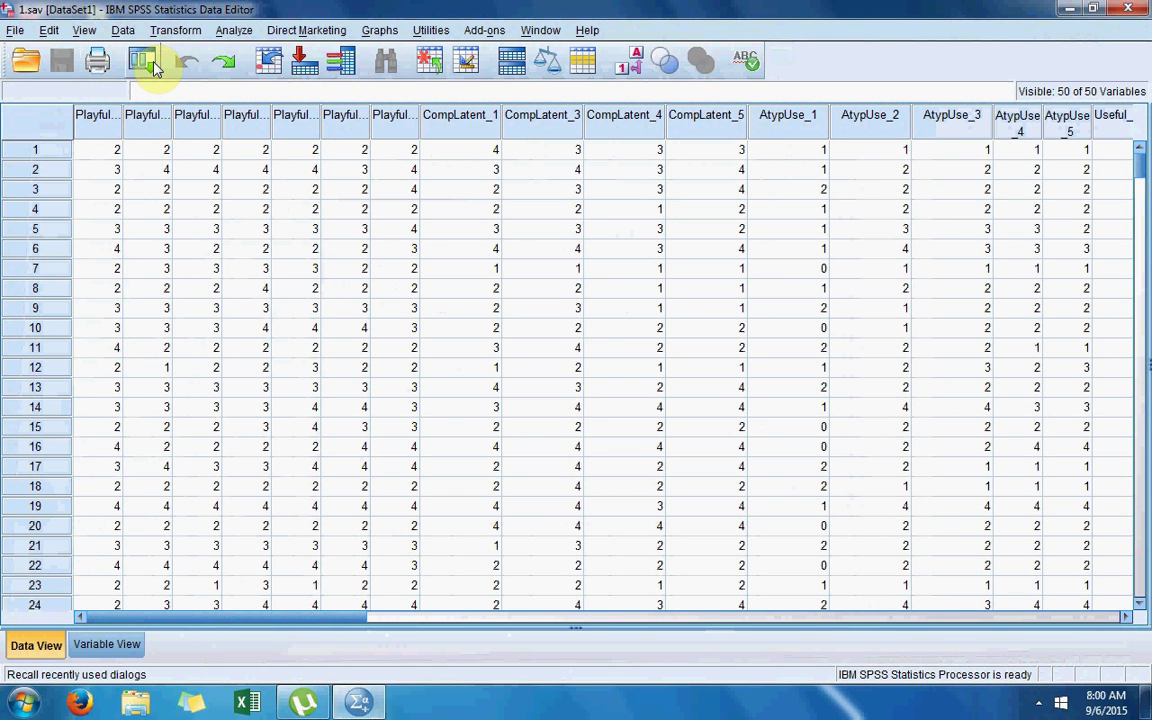
{"action": "left_click", "coordinate": [153, 63]}
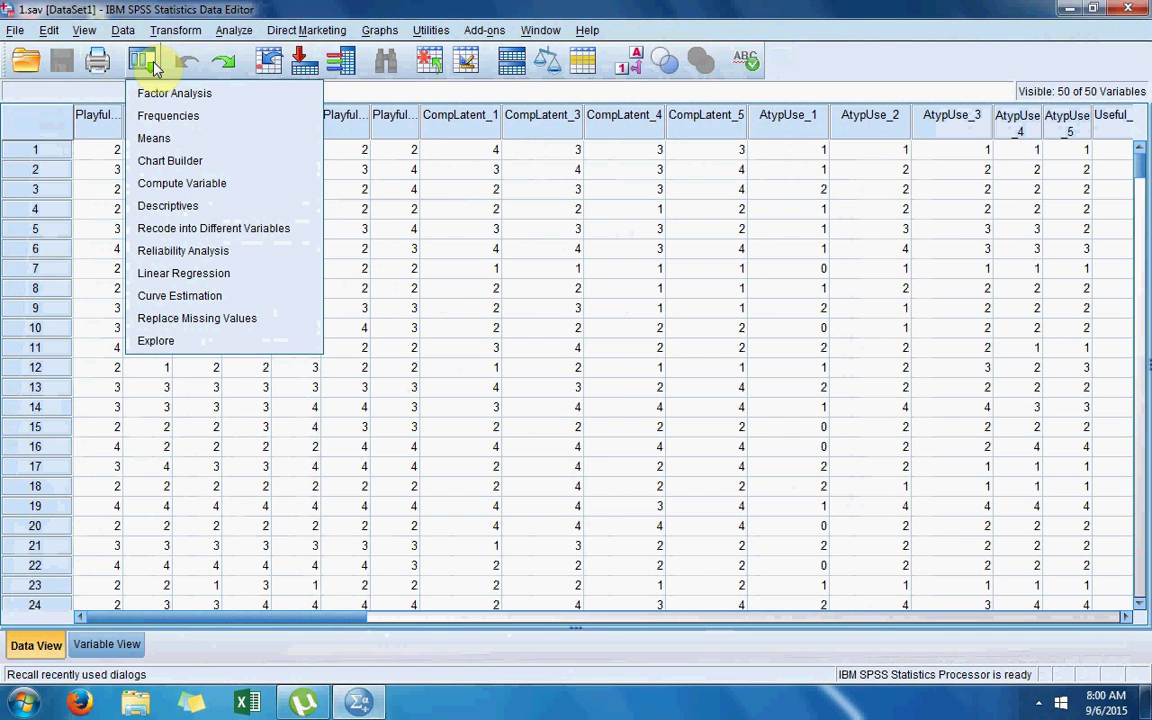
{"action": "left_click", "coordinate": [67, 81]}
Look at the Frequencies dialog and its Statistics options, and close both without running an analysis.
{"action": "left_click", "coordinate": [231, 31]}
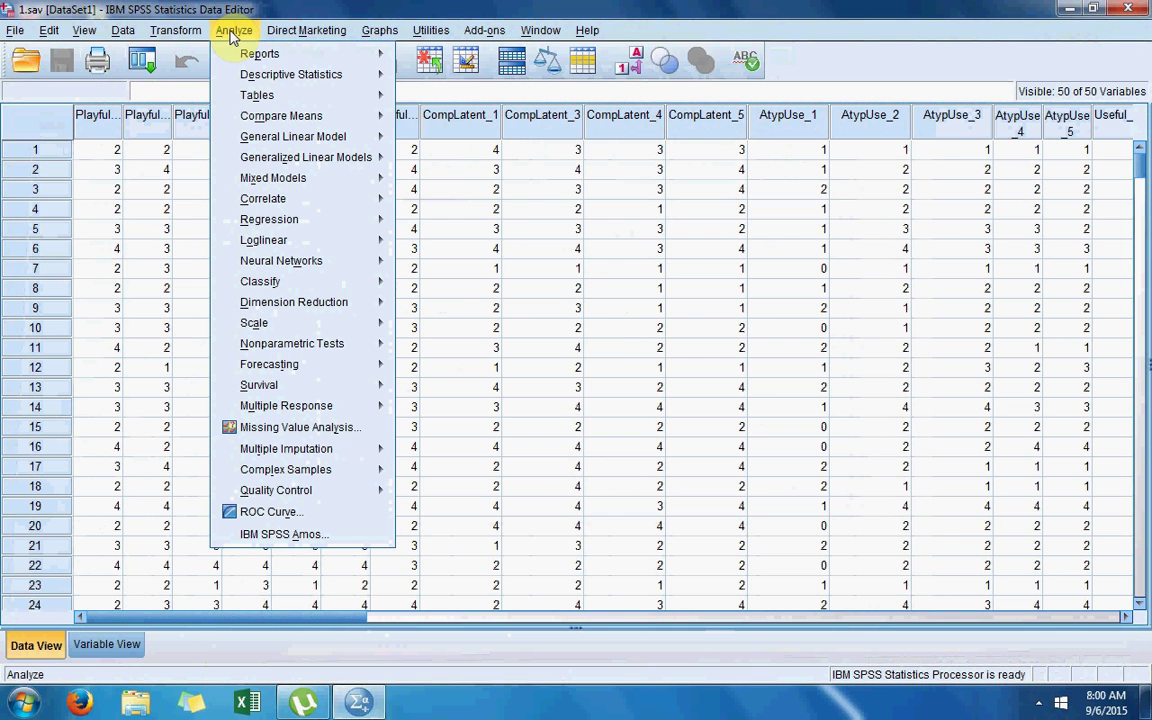
{"action": "mouse_move", "coordinate": [267, 78]}
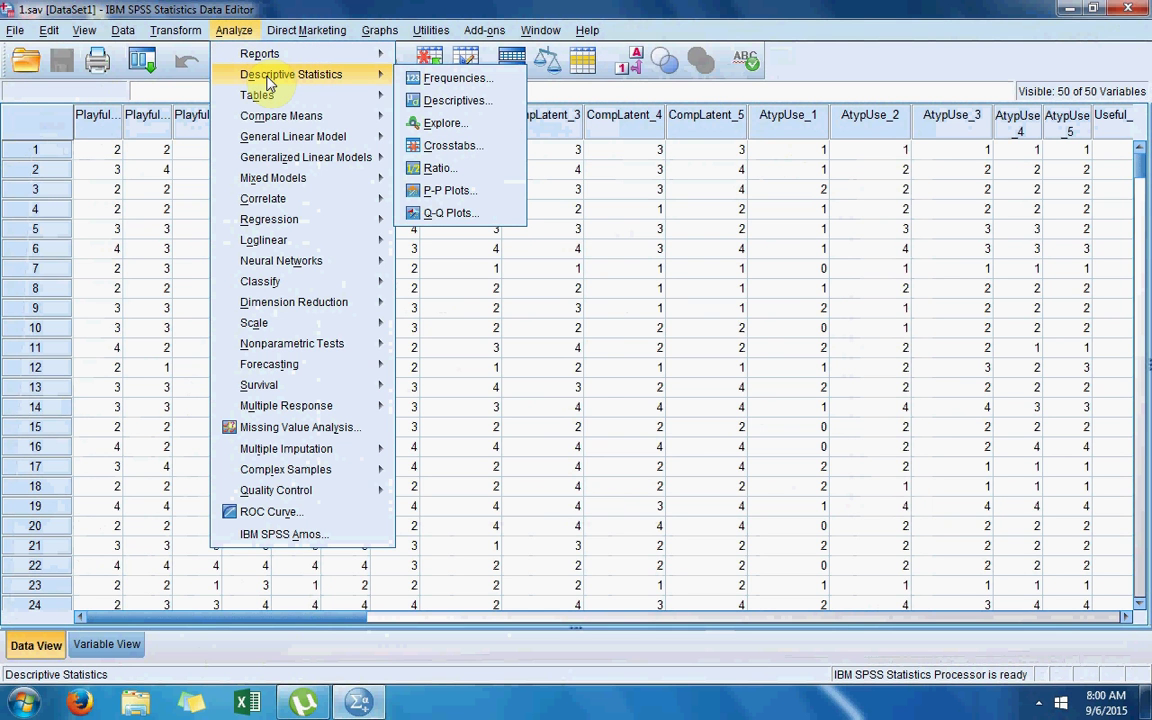
{"action": "left_click", "coordinate": [416, 78]}
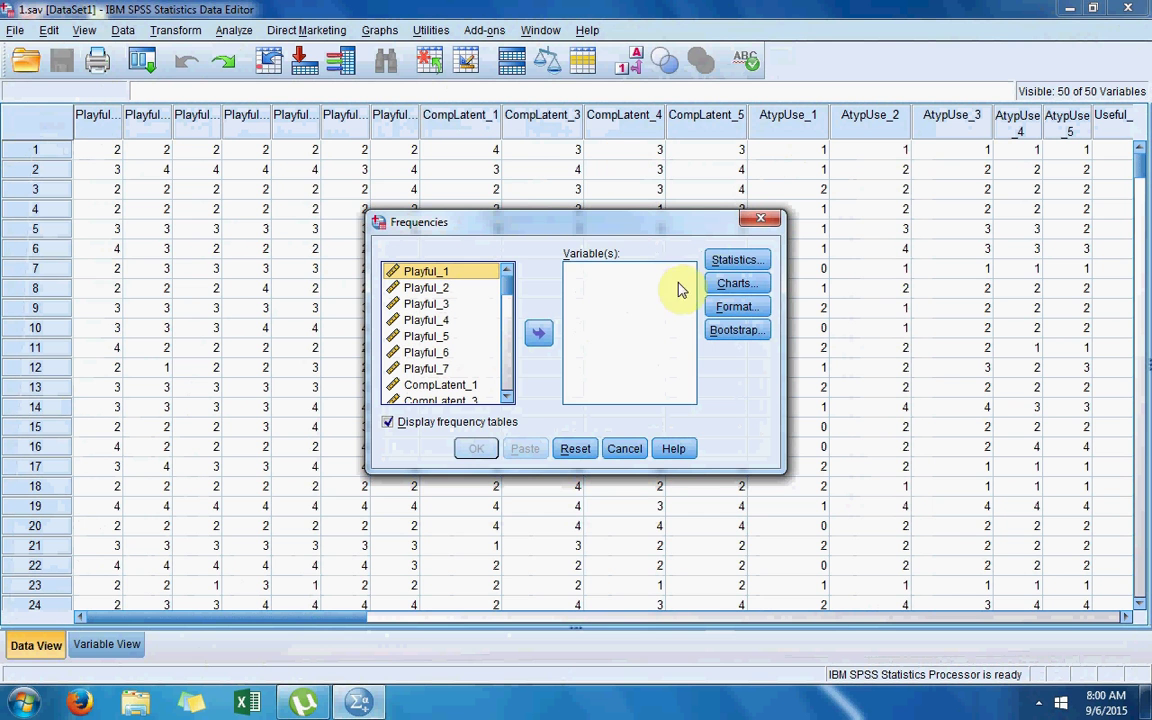
{"action": "left_click", "coordinate": [729, 265]}
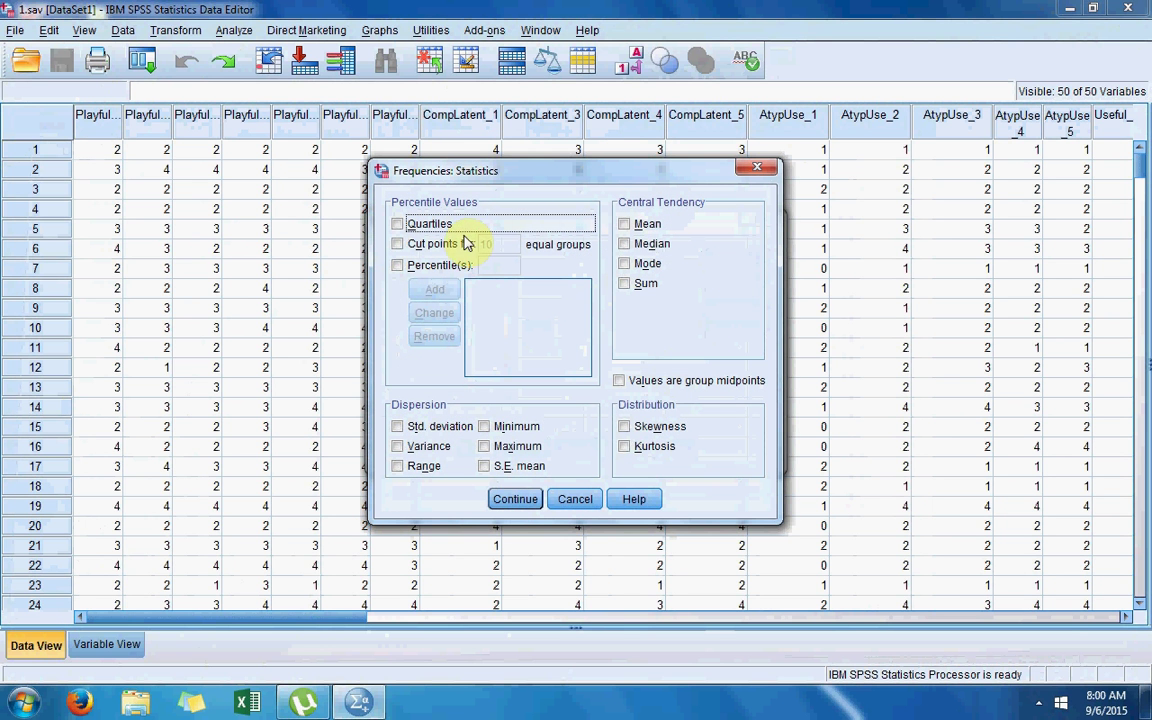
{"action": "left_click", "coordinate": [571, 499]}
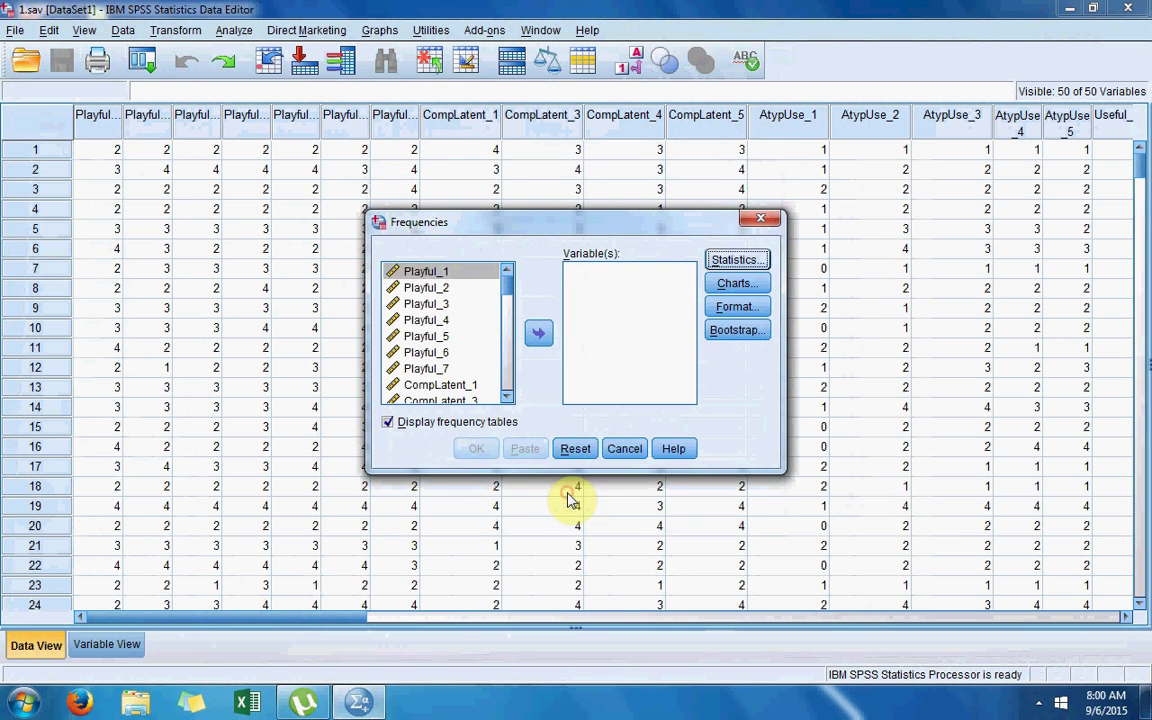
{"action": "left_click", "coordinate": [761, 219]}
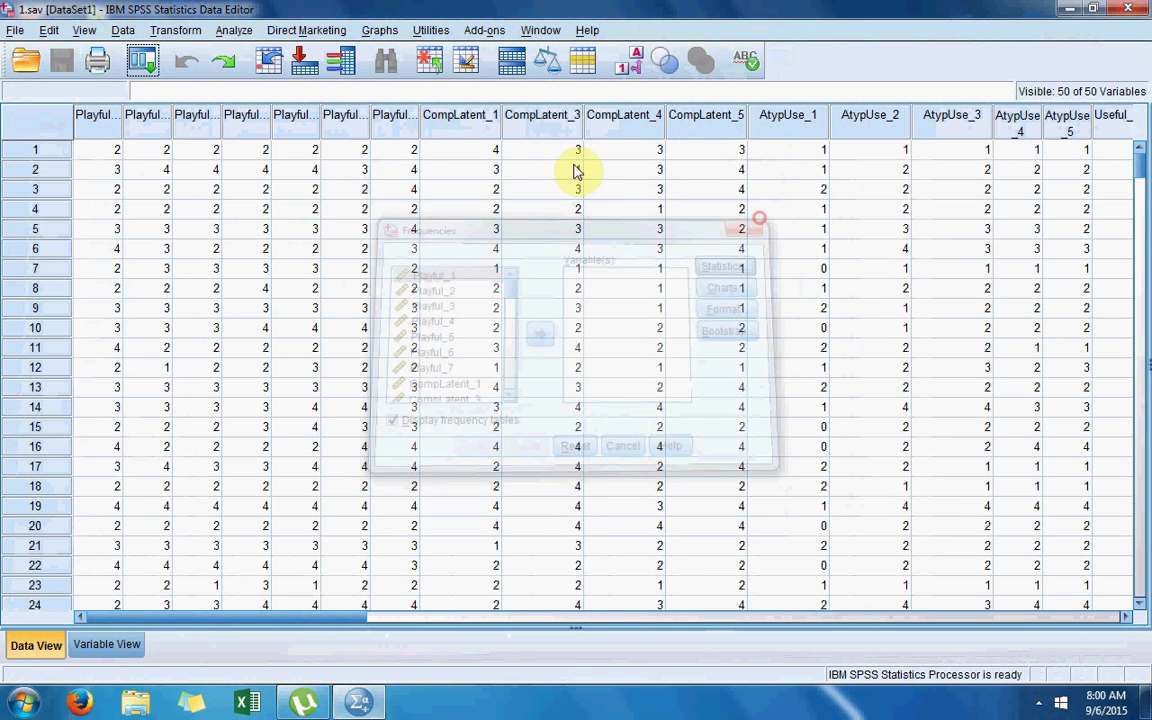
Look through the analysis procedure categories, including Compare Means, Correlate, Regression and Dimension Reduction, and launch IBM SPSS Amos.
{"action": "left_click", "coordinate": [235, 32]}
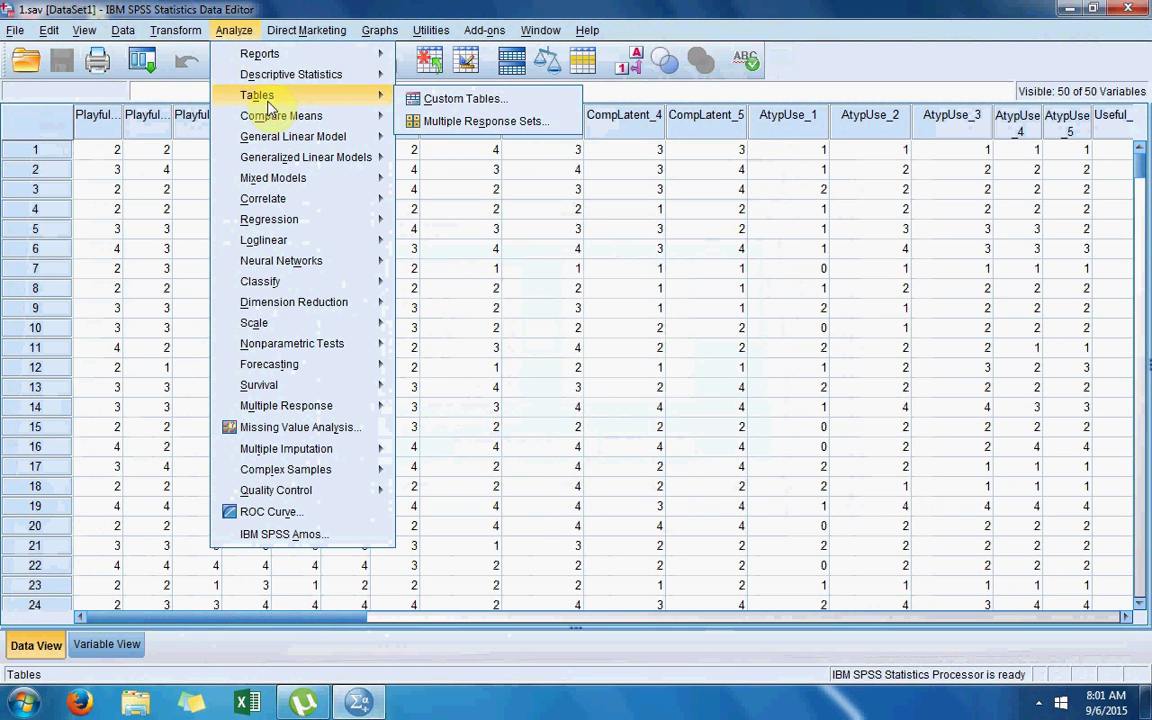
{"action": "mouse_move", "coordinate": [278, 118]}
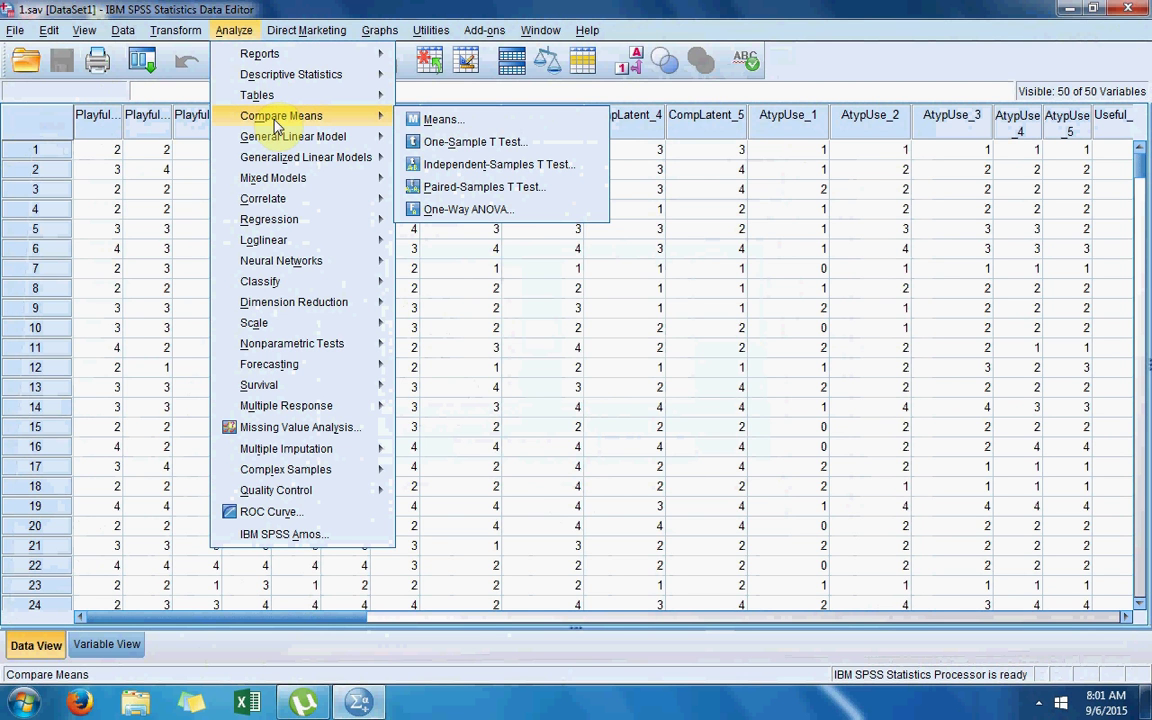
{"action": "mouse_move", "coordinate": [279, 142]}
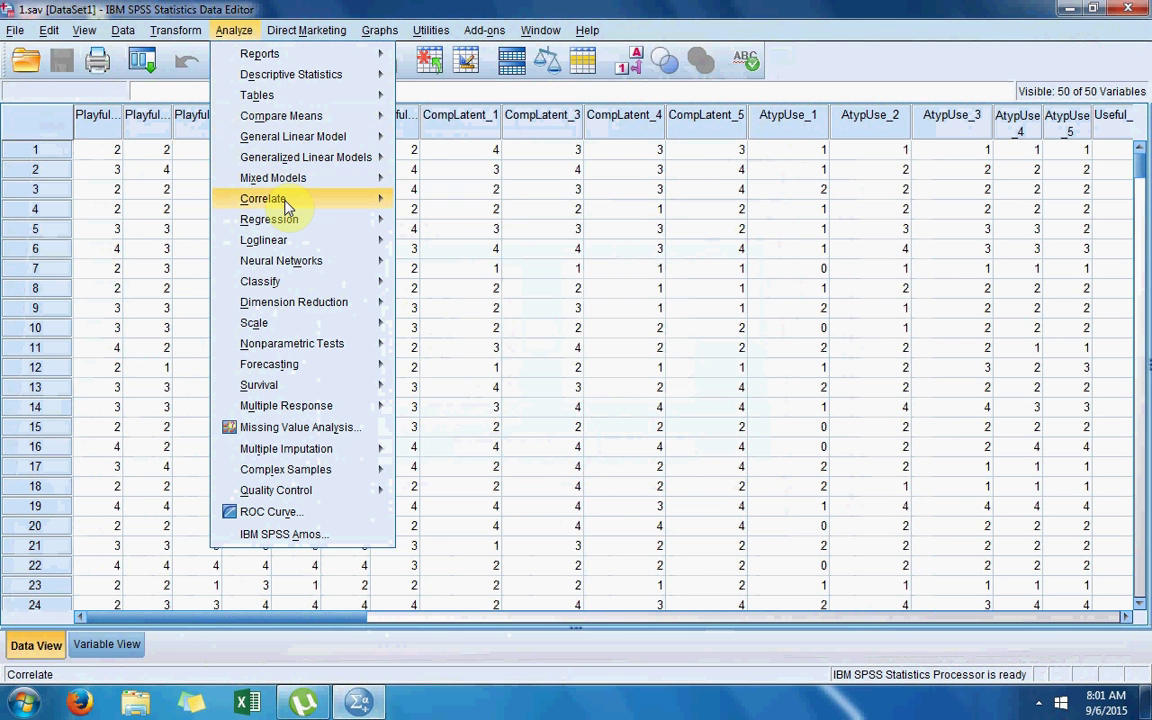
{"action": "mouse_move", "coordinate": [288, 205]}
{"action": "mouse_move", "coordinate": [288, 228]}
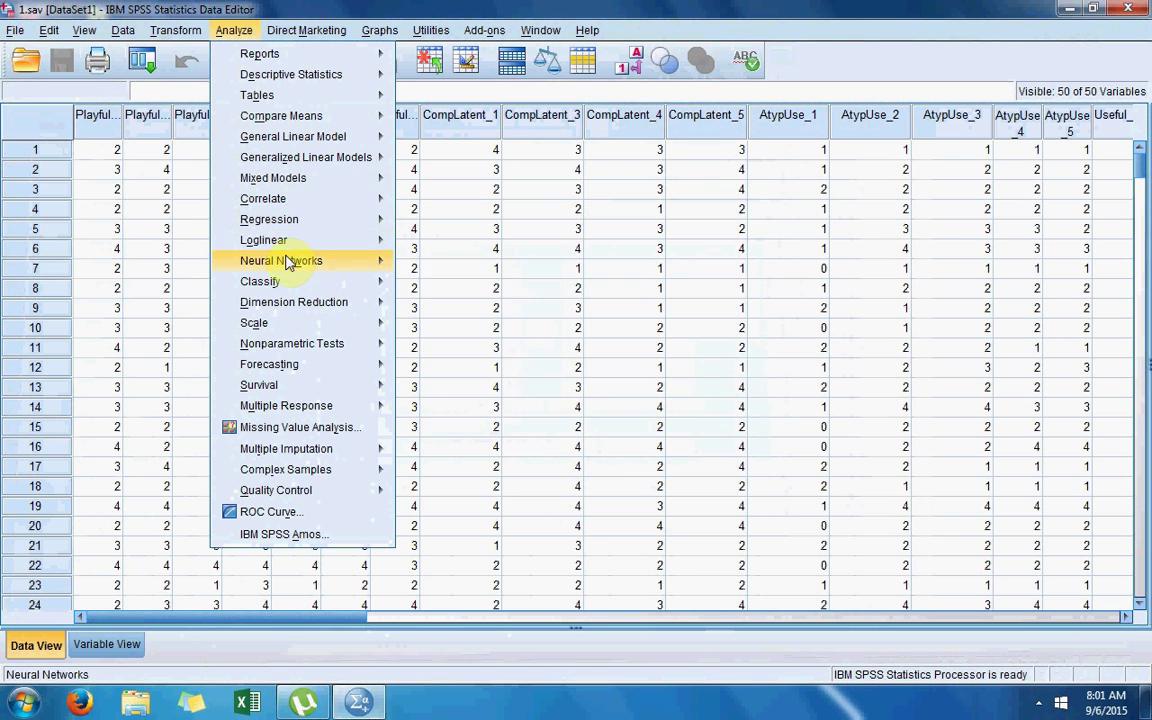
{"action": "mouse_move", "coordinate": [288, 288]}
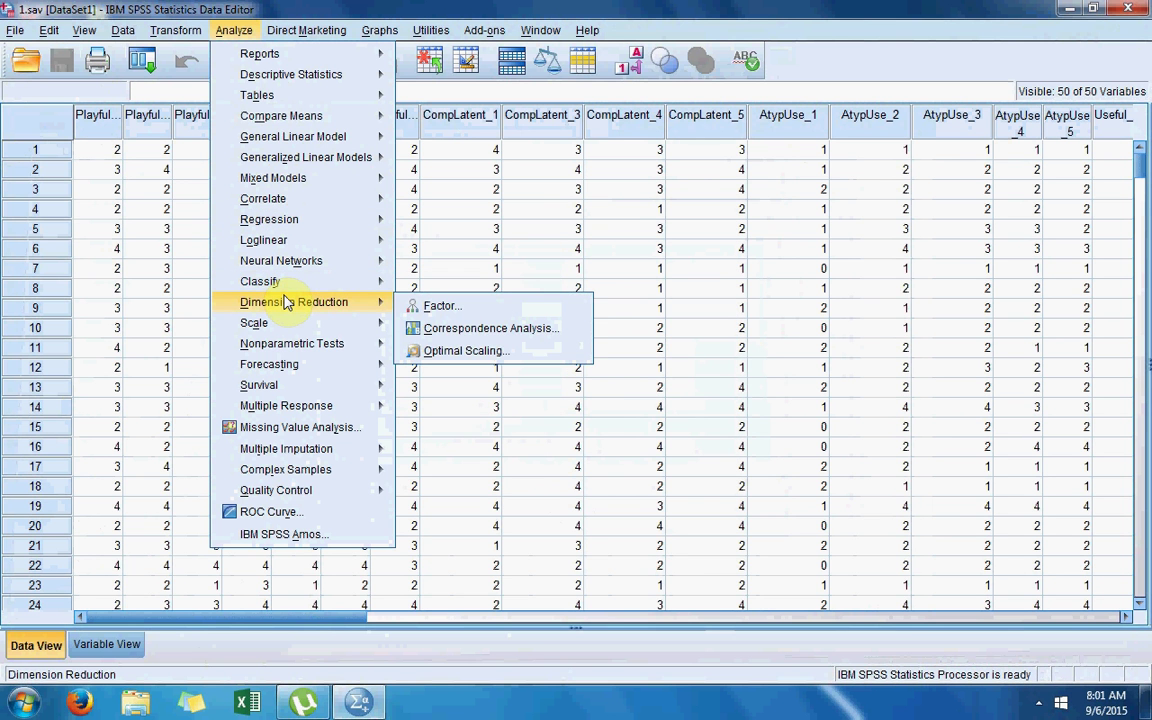
{"action": "mouse_move", "coordinate": [282, 326]}
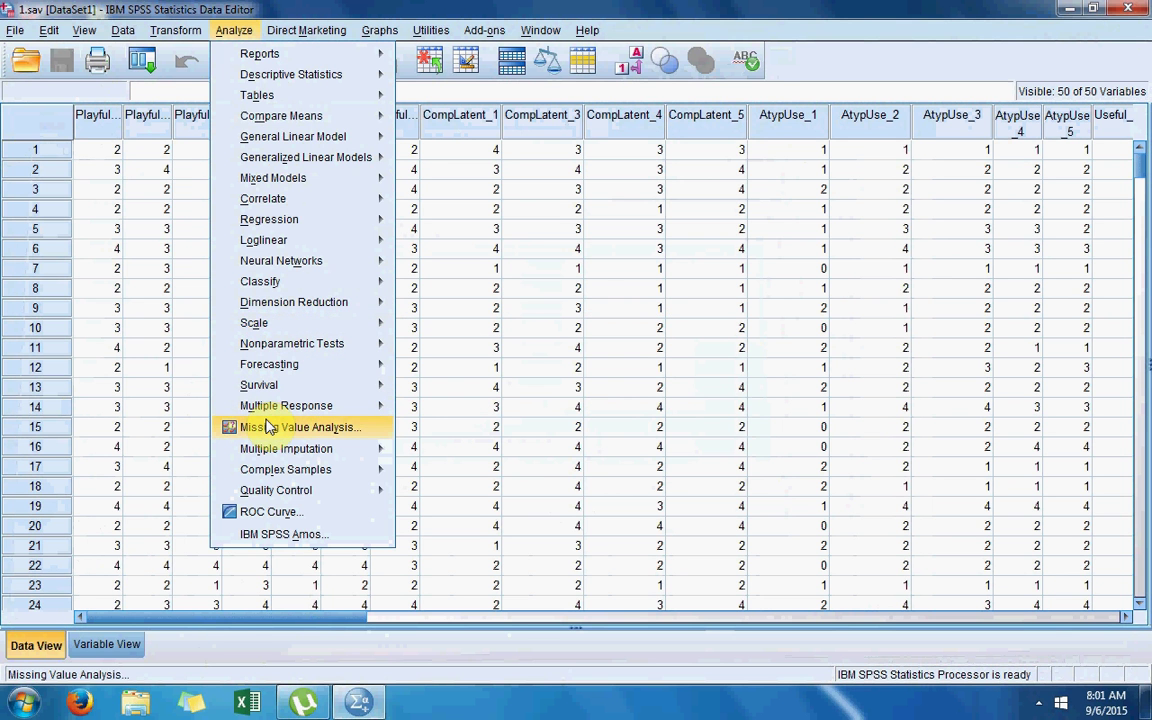
{"action": "left_click", "coordinate": [245, 535]}
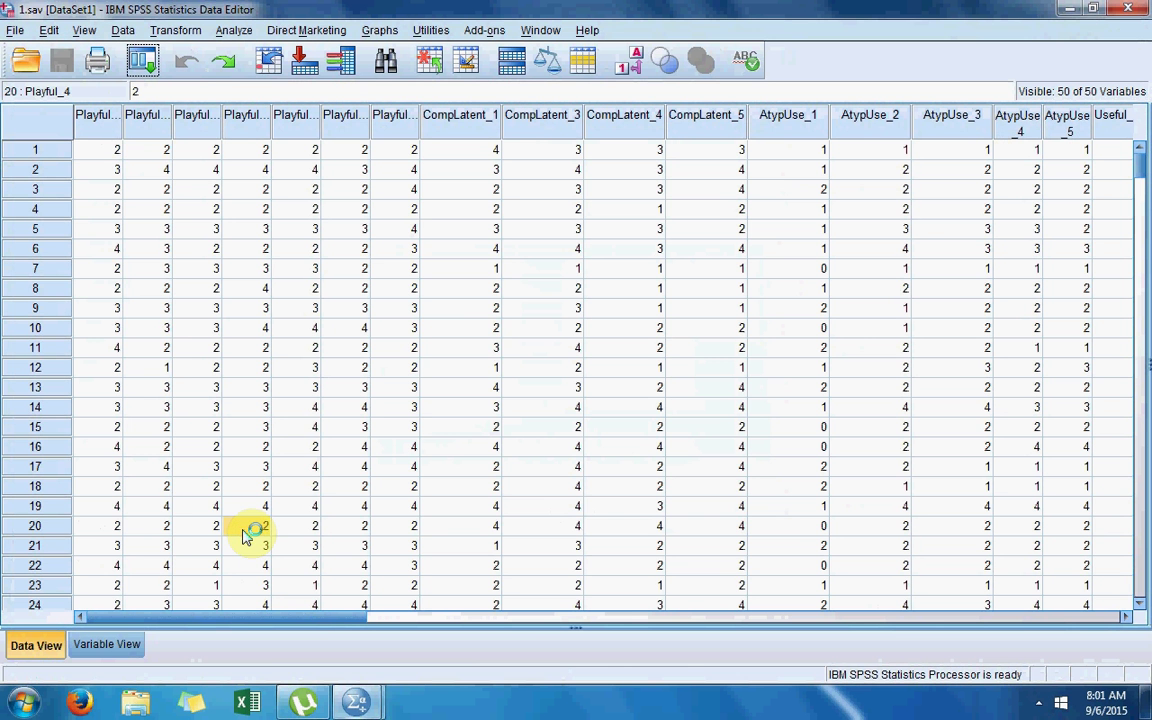